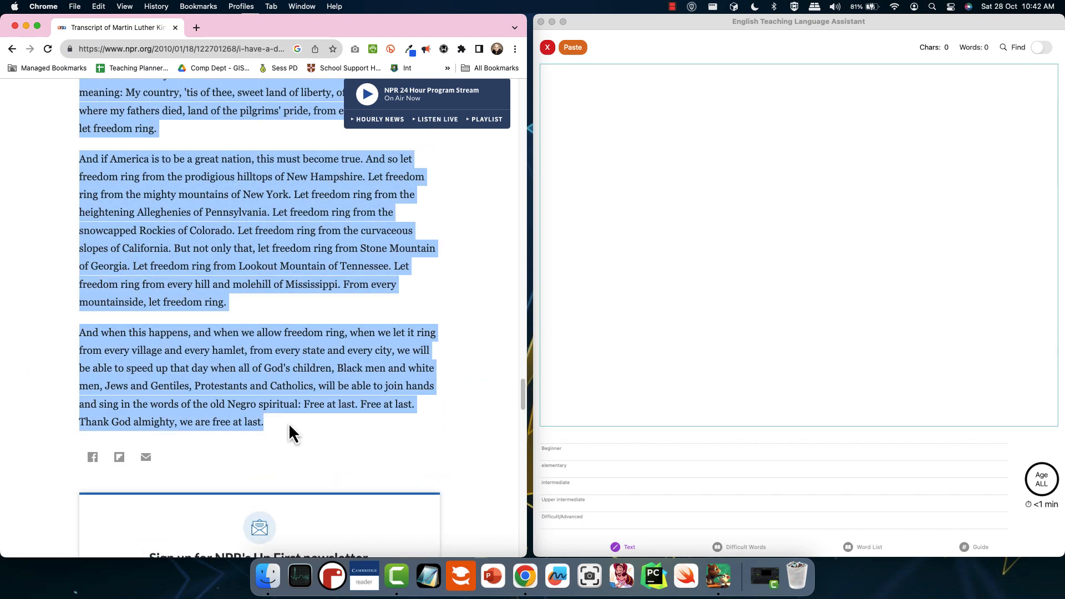
Step: Copy the selected Martin Luther King speech transcript from the web page and paste it into English Teaching Language Assistant
left_click(101, 6)
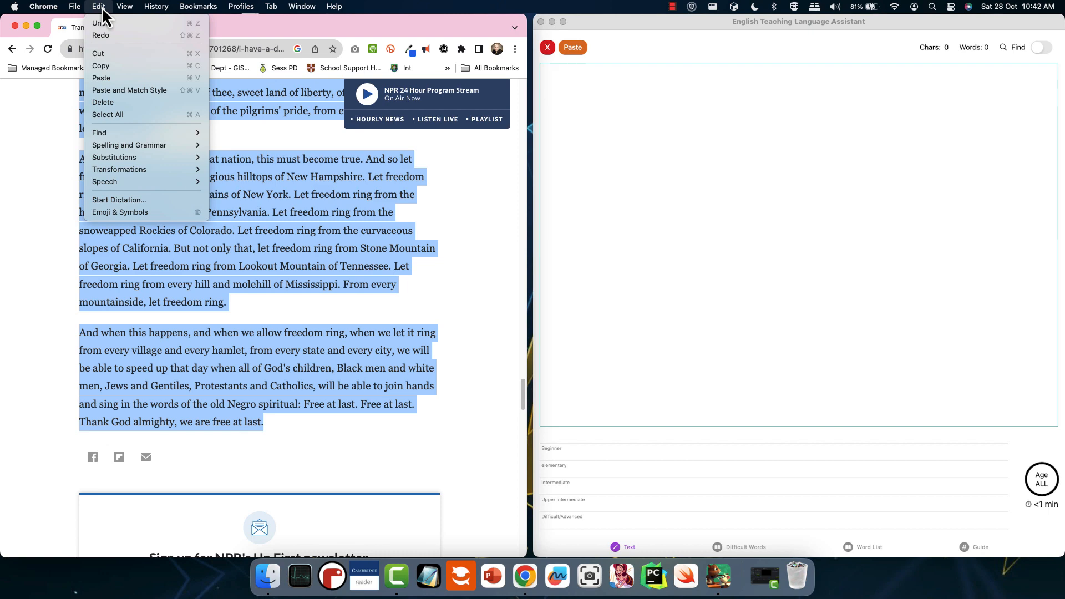
left_click(119, 65)
left_click(699, 96)
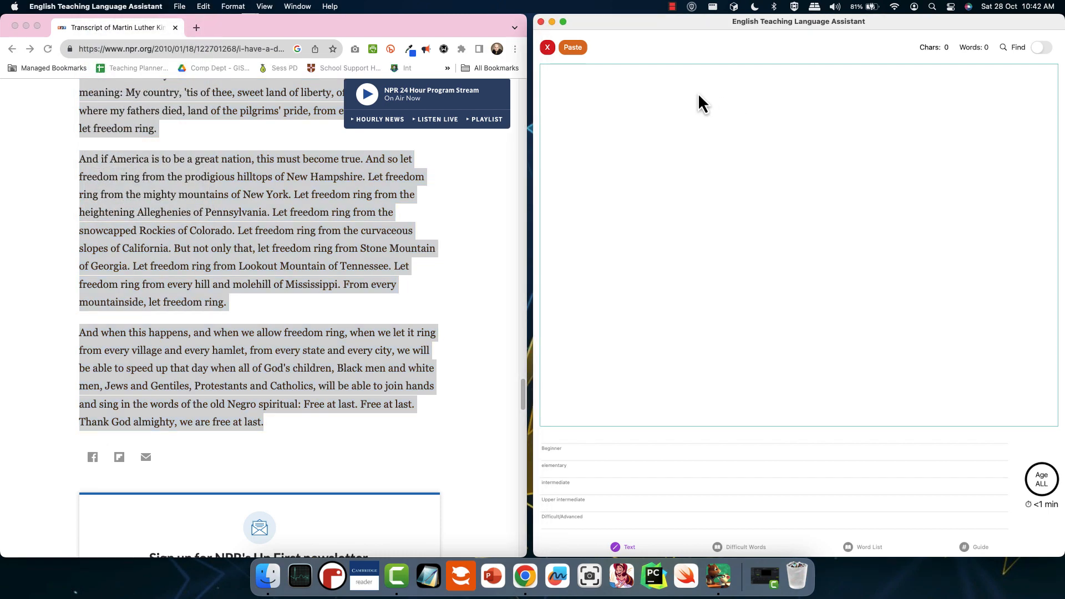
left_click(574, 47)
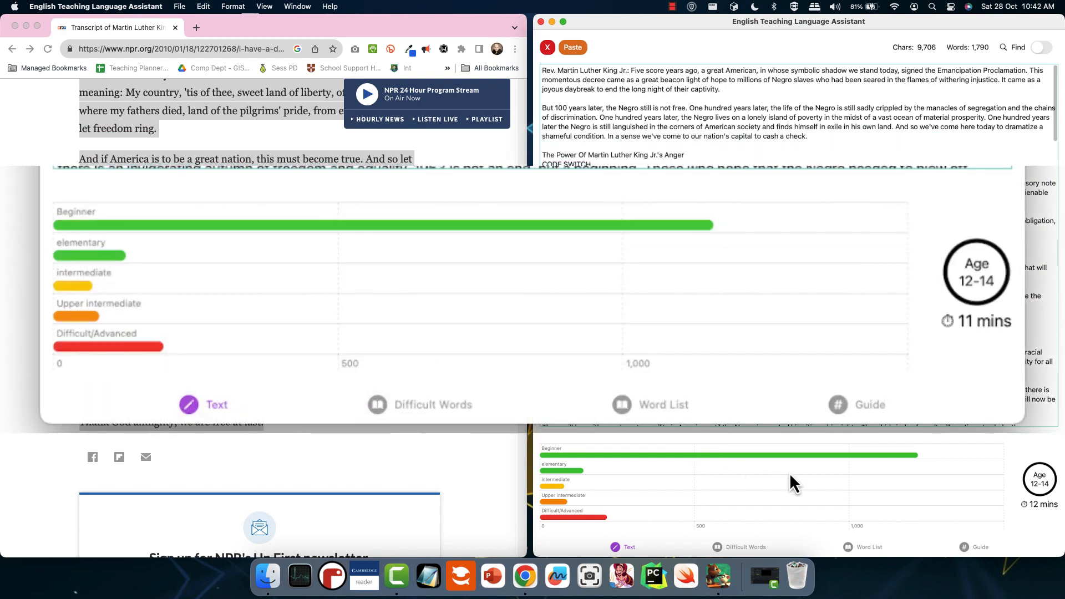
Step: Show the speech's difficult words in context and look up the dictionary definition of "captivity"
left_click(733, 549)
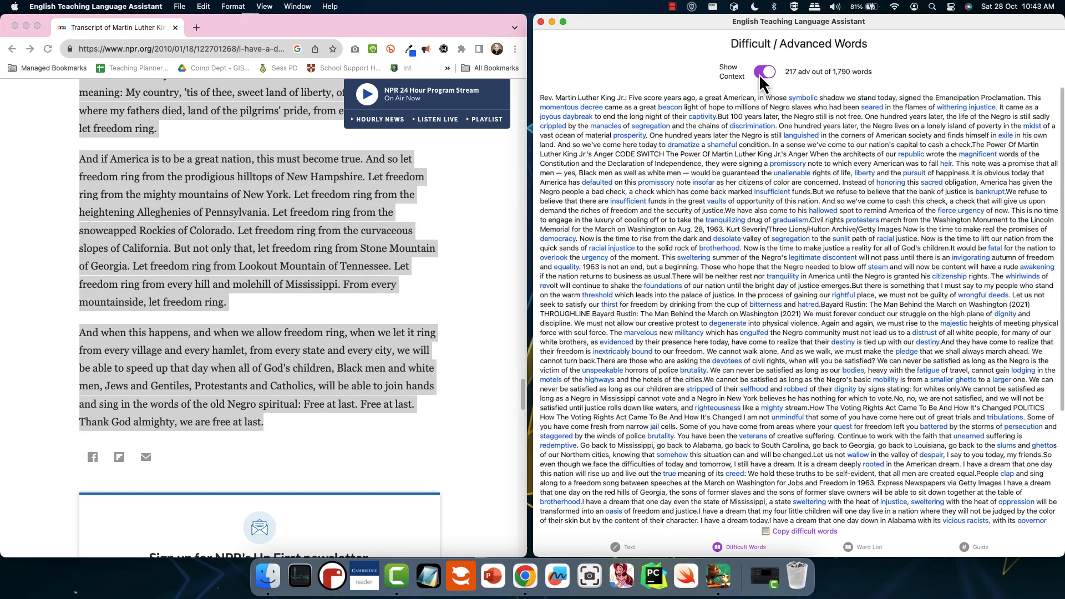
left_click(703, 116)
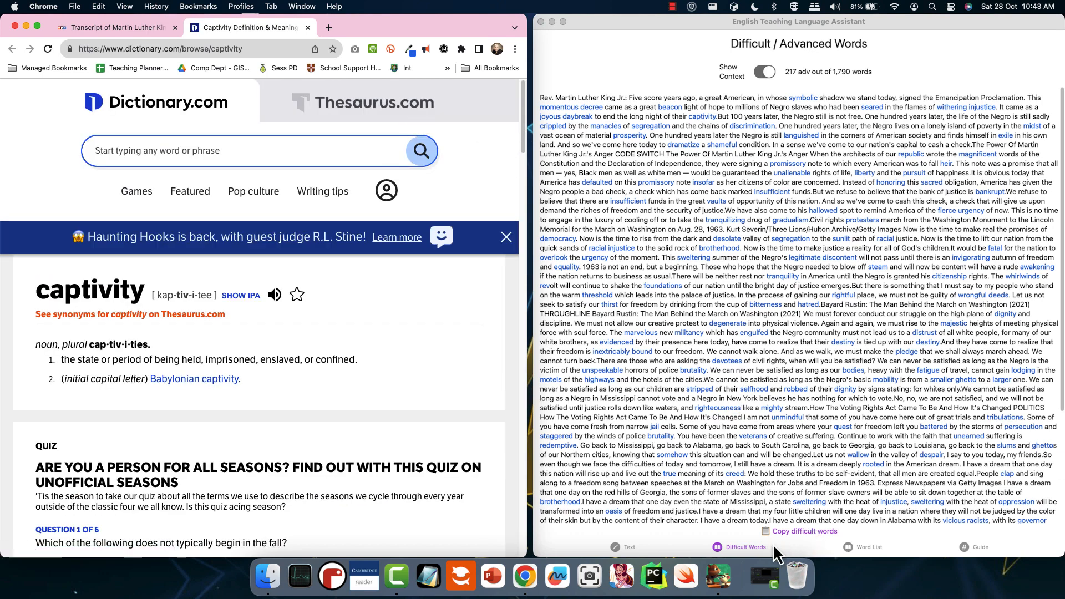
Step: Hide the context, copy the list of difficult words and paste it into a new Google Sheets spreadsheet from cell A1
left_click(761, 75)
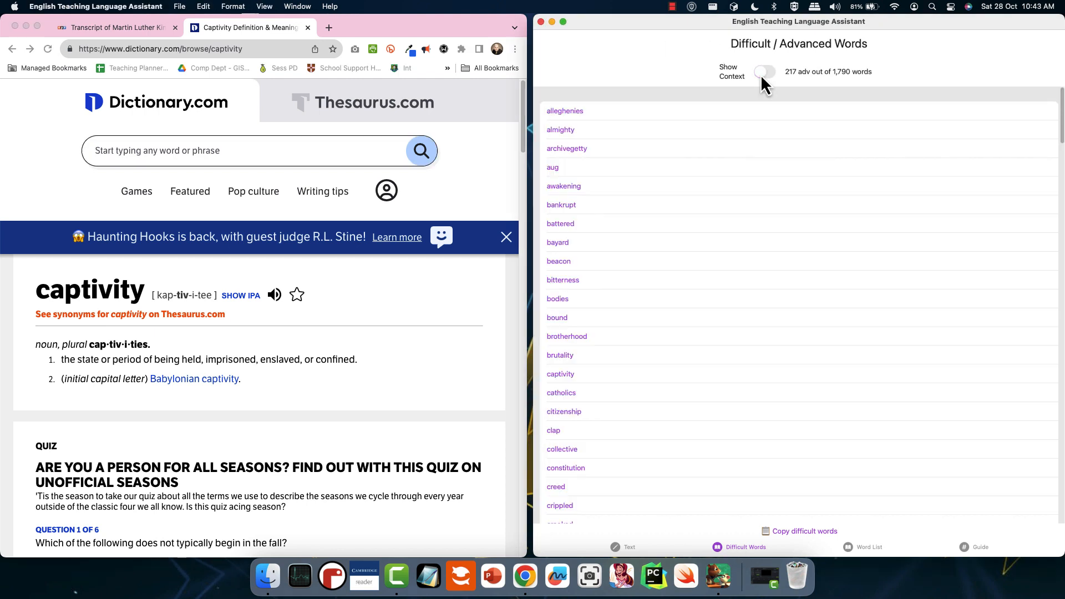
left_click(809, 531)
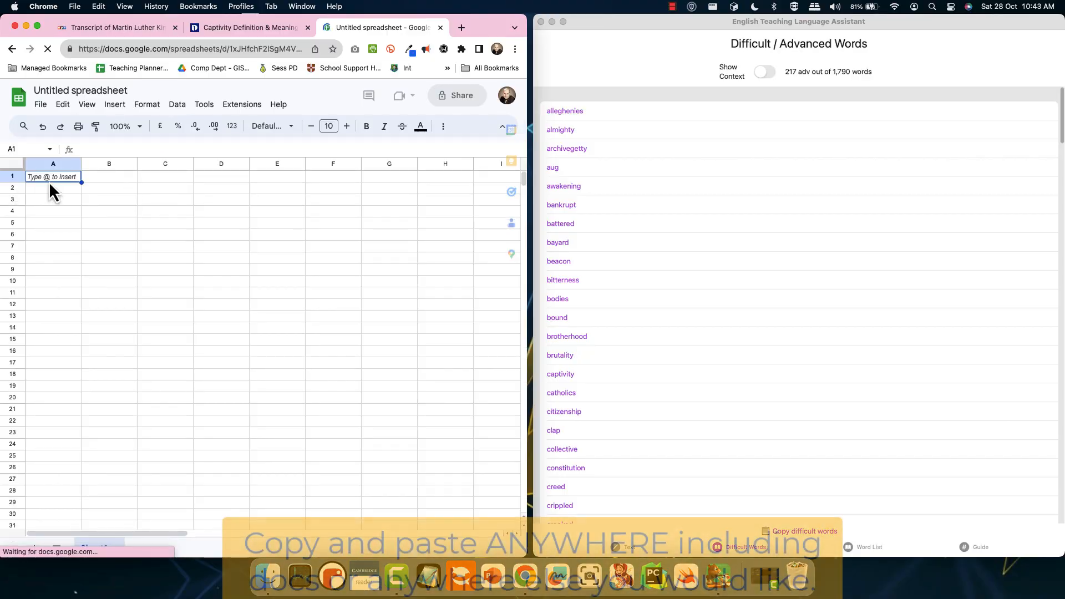
key("super+v")
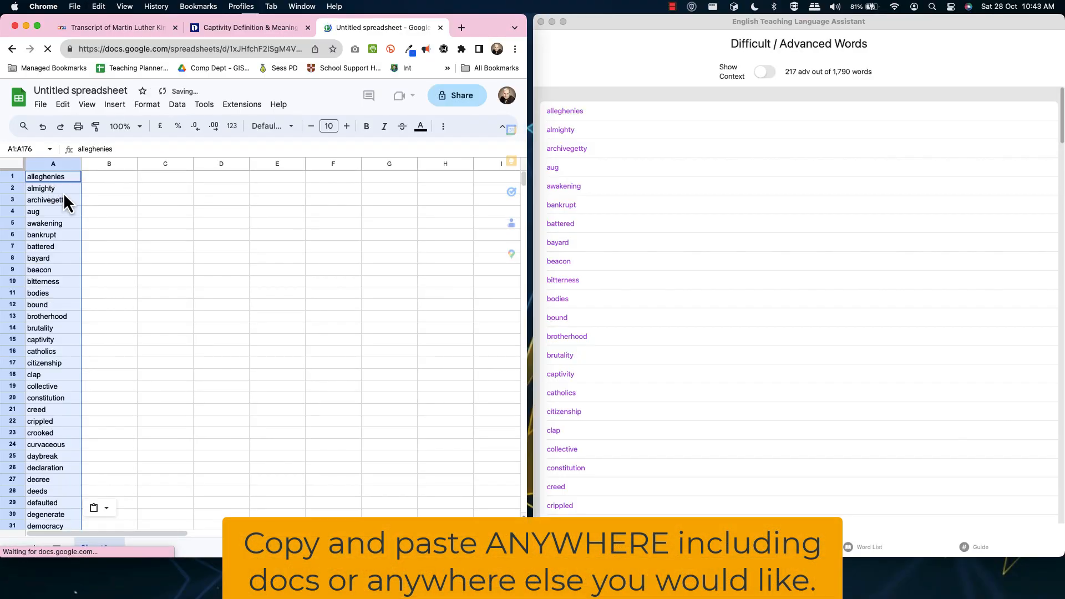
left_click(116, 214)
scroll(122, 256, "down", 10)
scroll(122, 255, "down", 20)
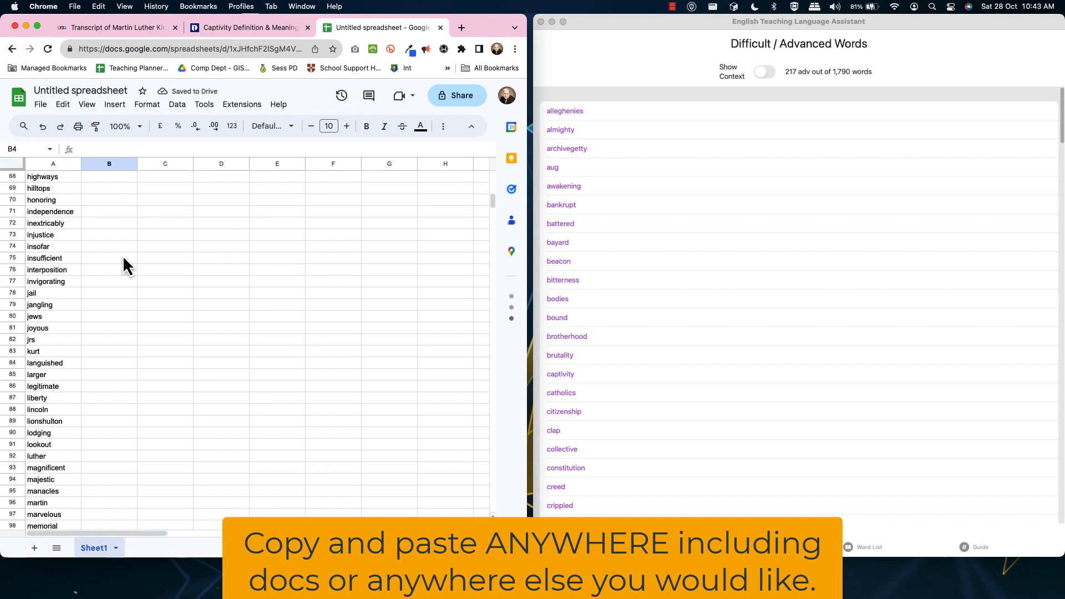
scroll(118, 283, "up", 15)
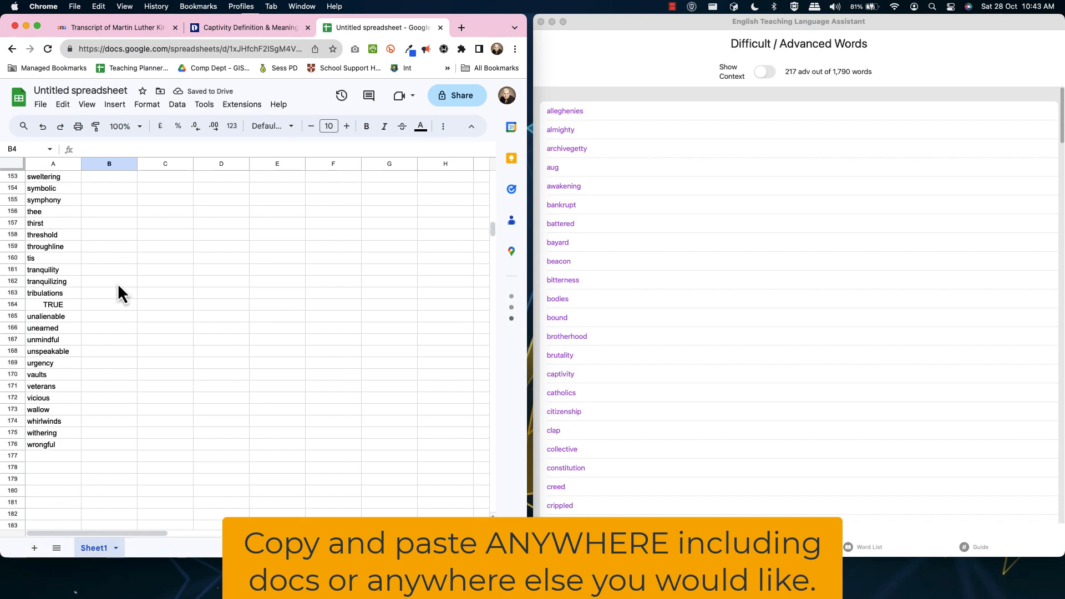
Step: Display the complete word list of the speech and add a second sheet to the spreadsheet
left_click(861, 548)
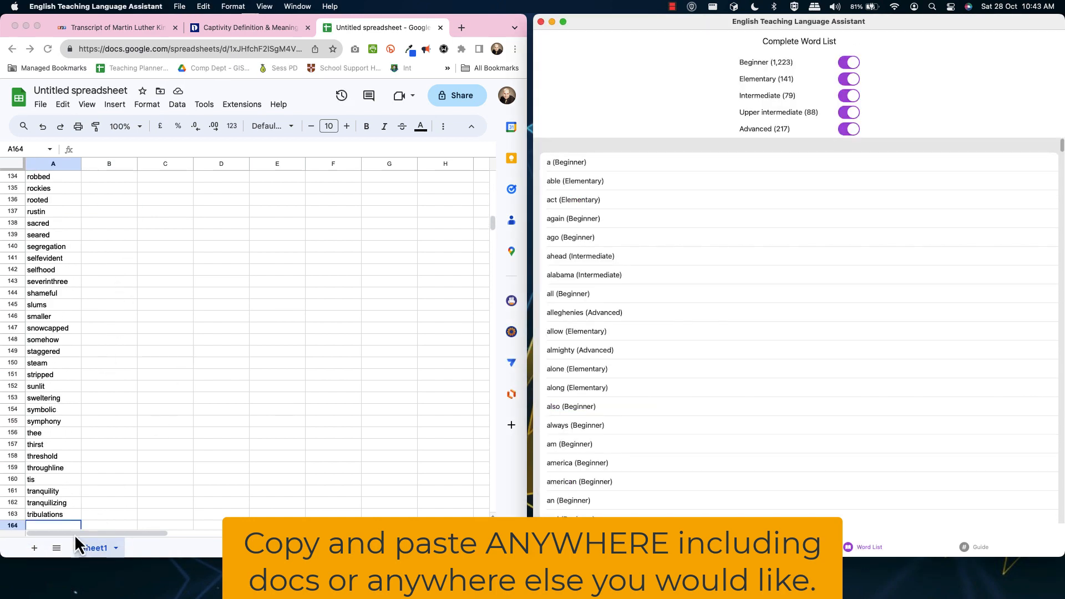
left_click(32, 541)
left_click(31, 541)
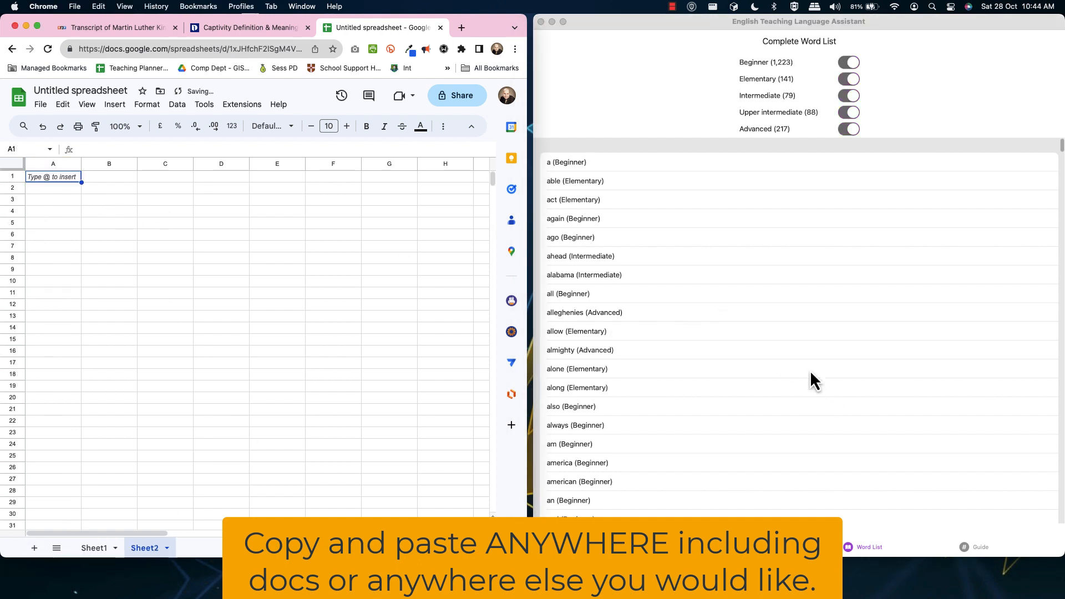
Step: Filter the Beginner, Elementary and Intermediate words out of the complete word list one level at a time, restoring each
left_click(850, 66)
left_click(849, 65)
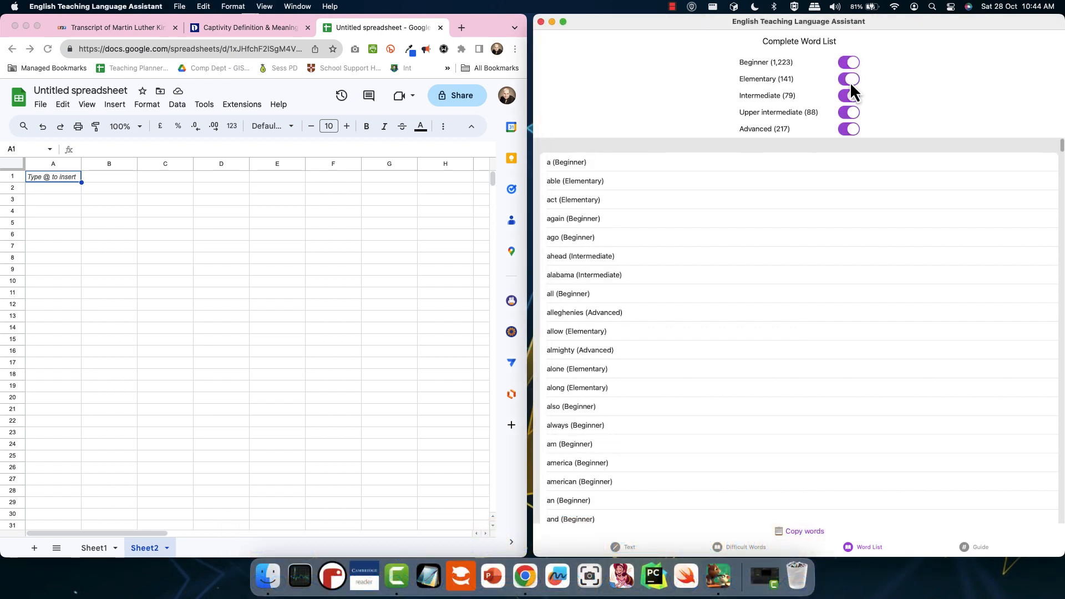
left_click(850, 82)
left_click(850, 82)
left_click(849, 98)
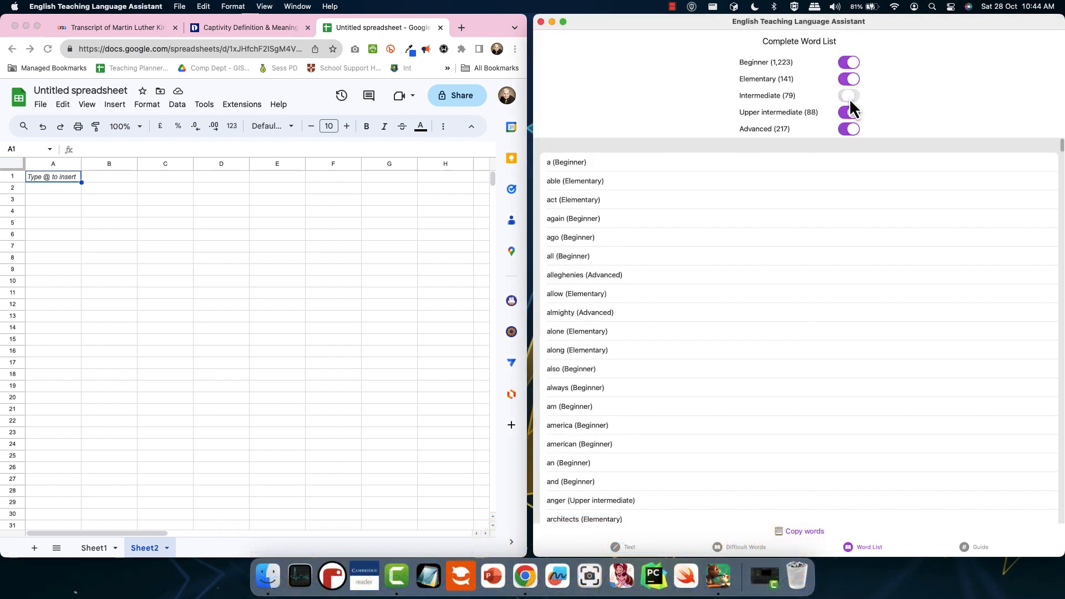
left_click(850, 97)
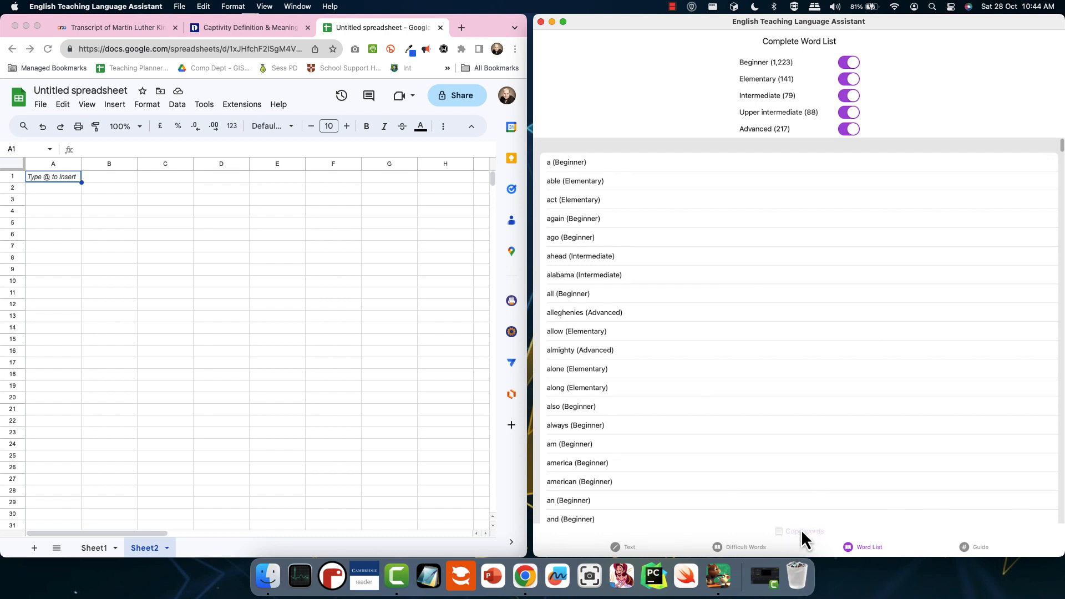
Step: Copy the complete word list with all five levels and paste it into Sheet2 from cell A1, checking the pasted rows
left_click(43, 179)
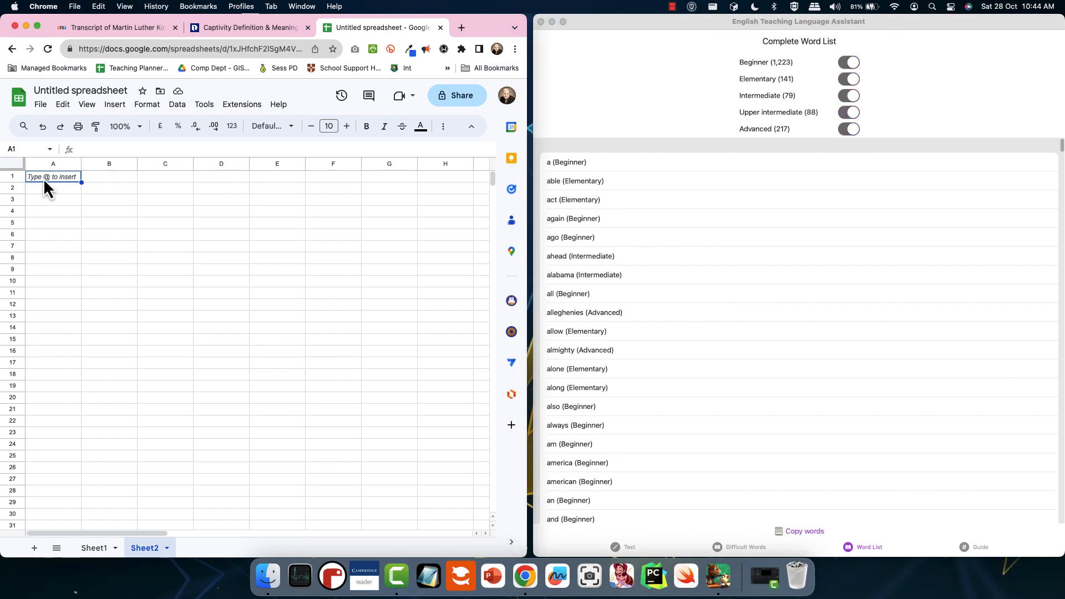
key("super+v")
left_click(181, 225)
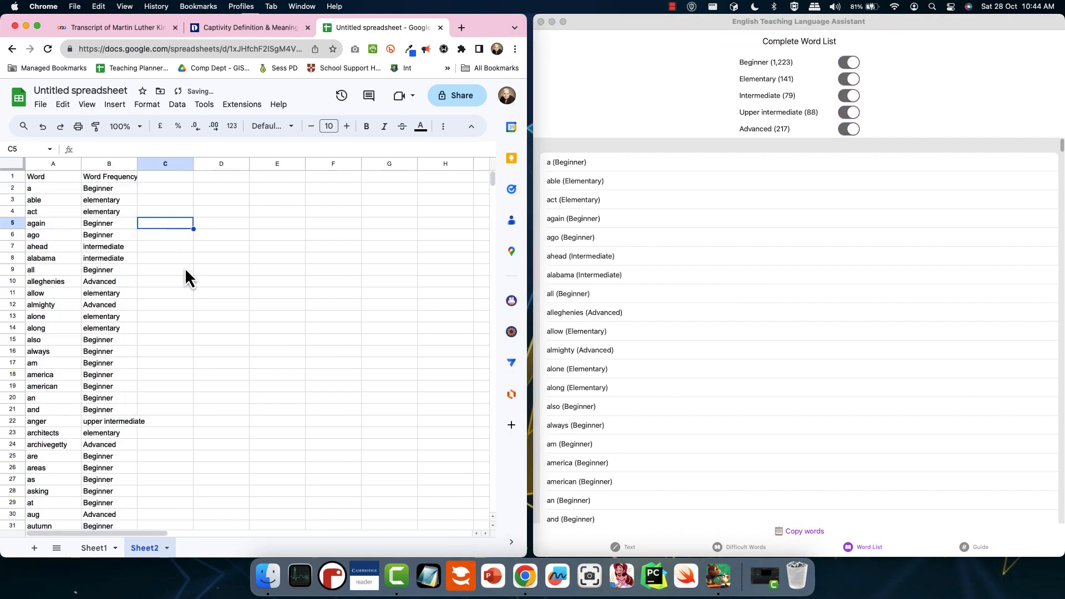
scroll(189, 285, "down", 8)
scroll(199, 325, "down", 20)
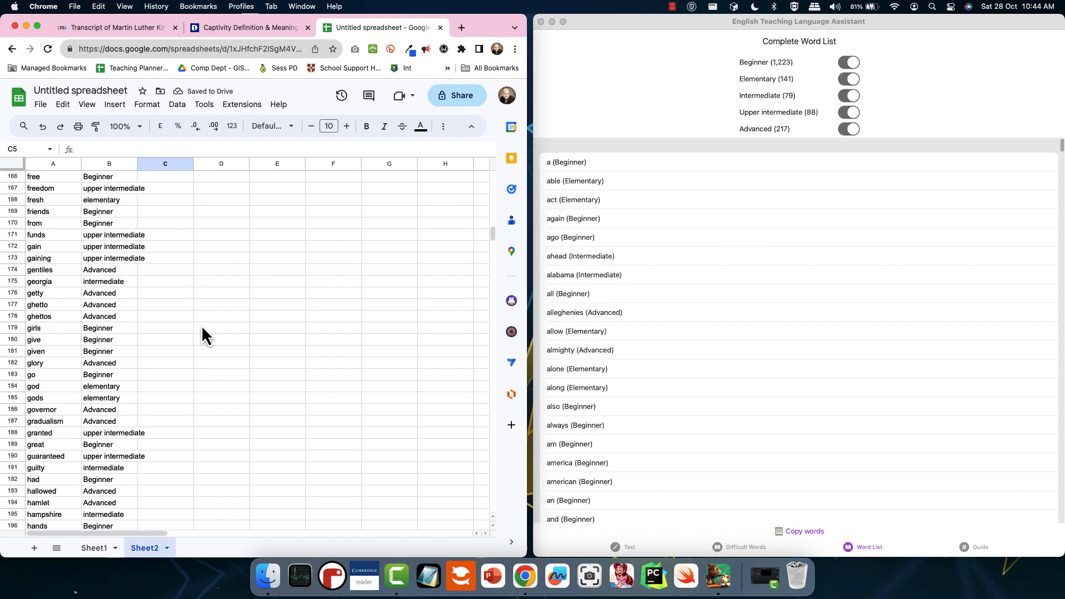
scroll(203, 326, "down", 20)
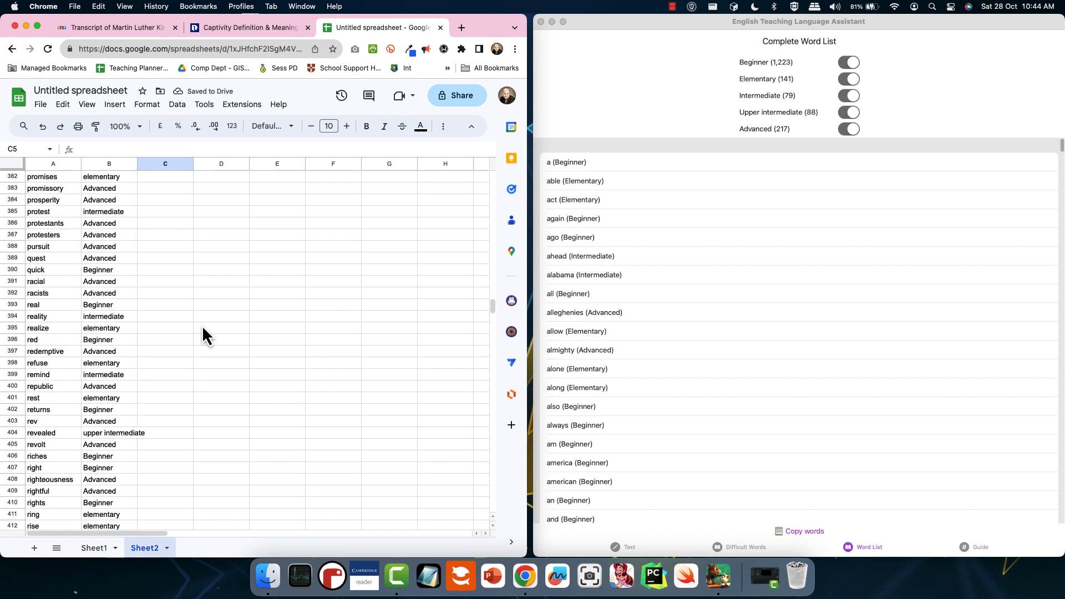
scroll(203, 325, "down", 12)
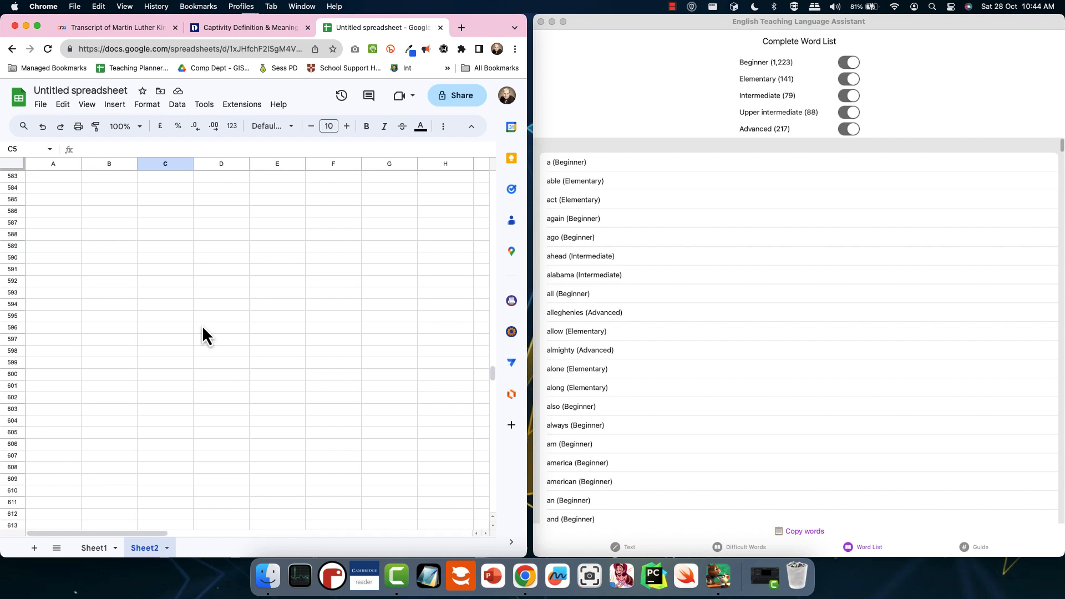
left_click_drag(491, 359, 491, 162)
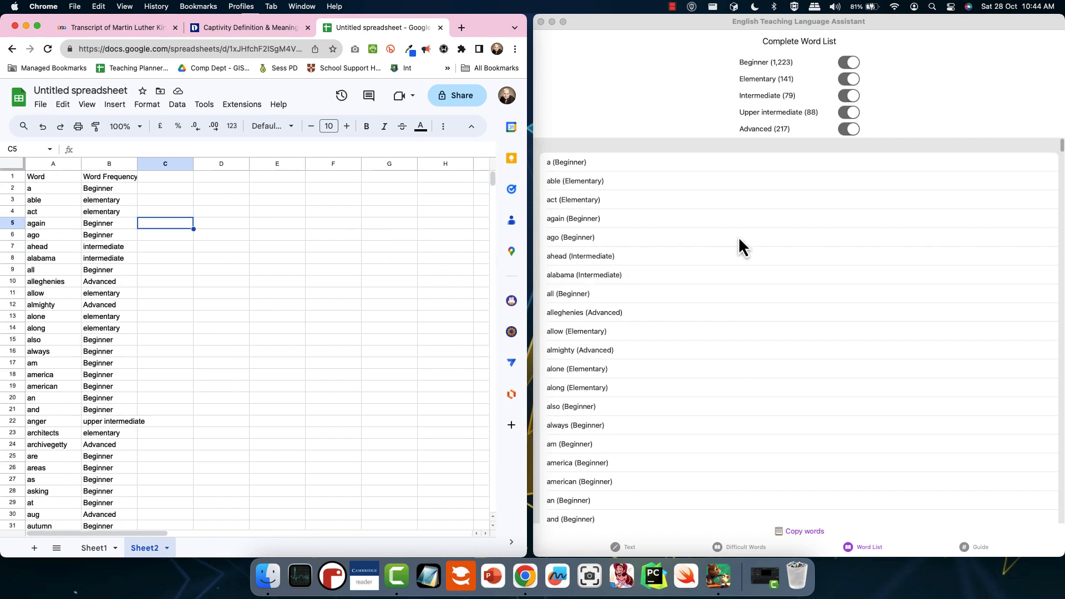
Step: Copy the document statistics from the Guide and paste them into a newly added third sheet
left_click(982, 550)
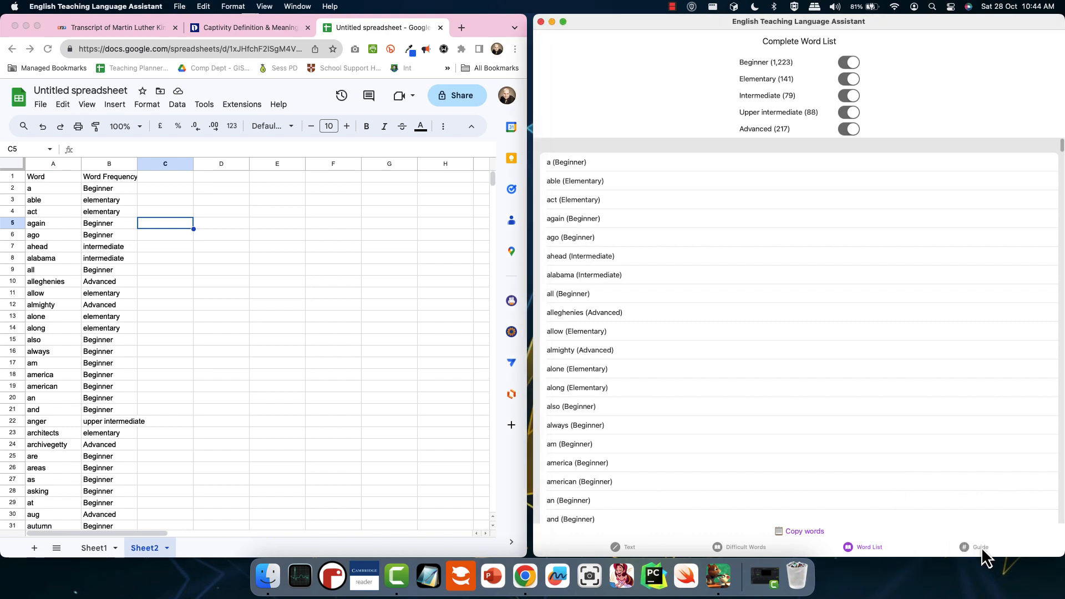
left_click(981, 549)
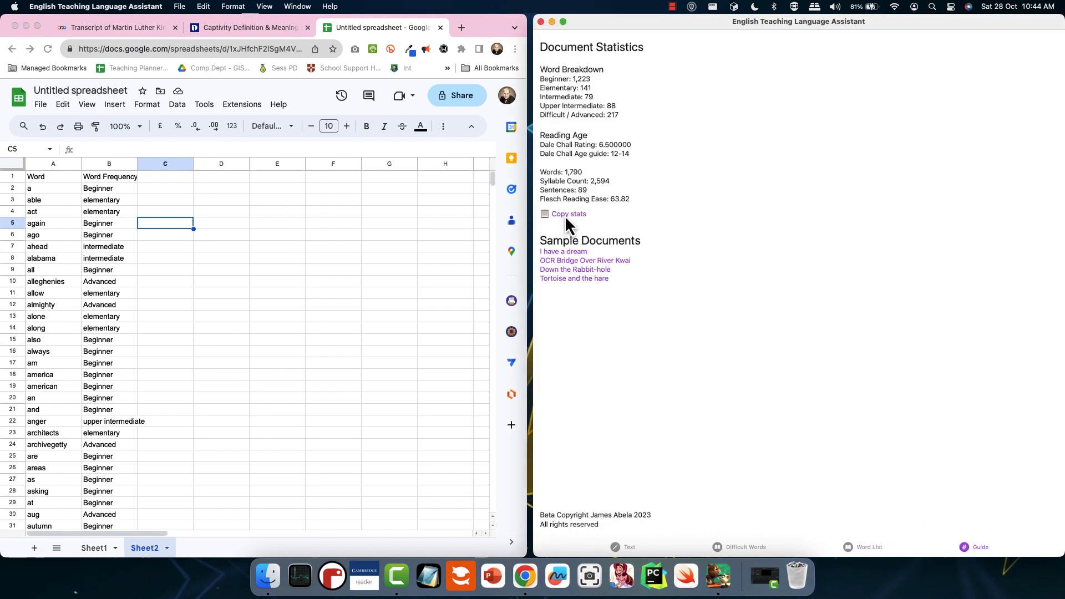
left_click(34, 550)
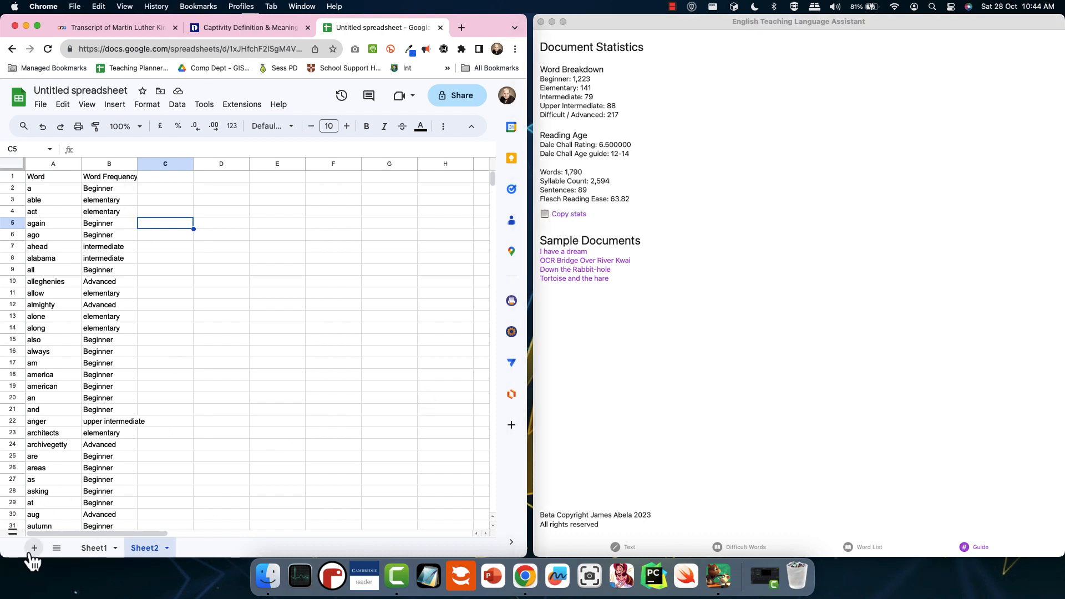
left_click(34, 549)
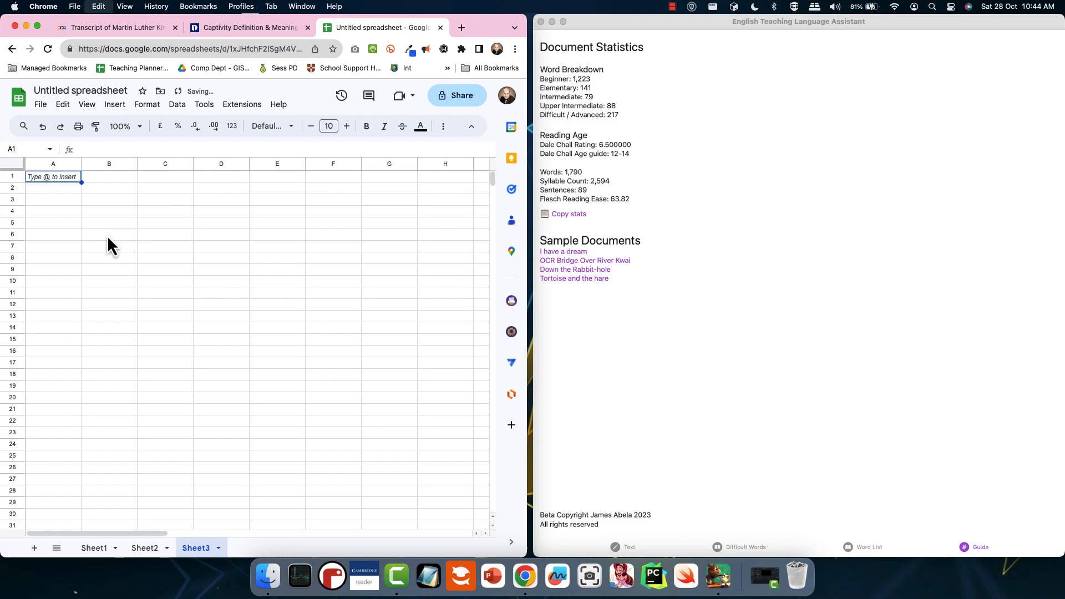
key("cmd+v")
left_click(214, 233)
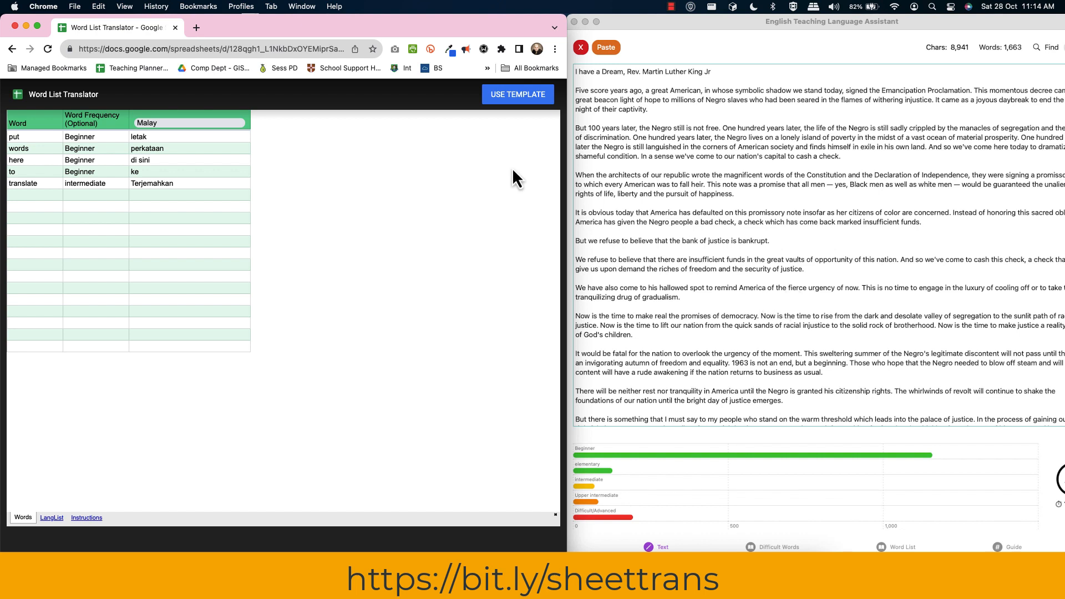
Step: Create a spreadsheet from the Word List Translator template and set its translation language to Korean
left_click(519, 103)
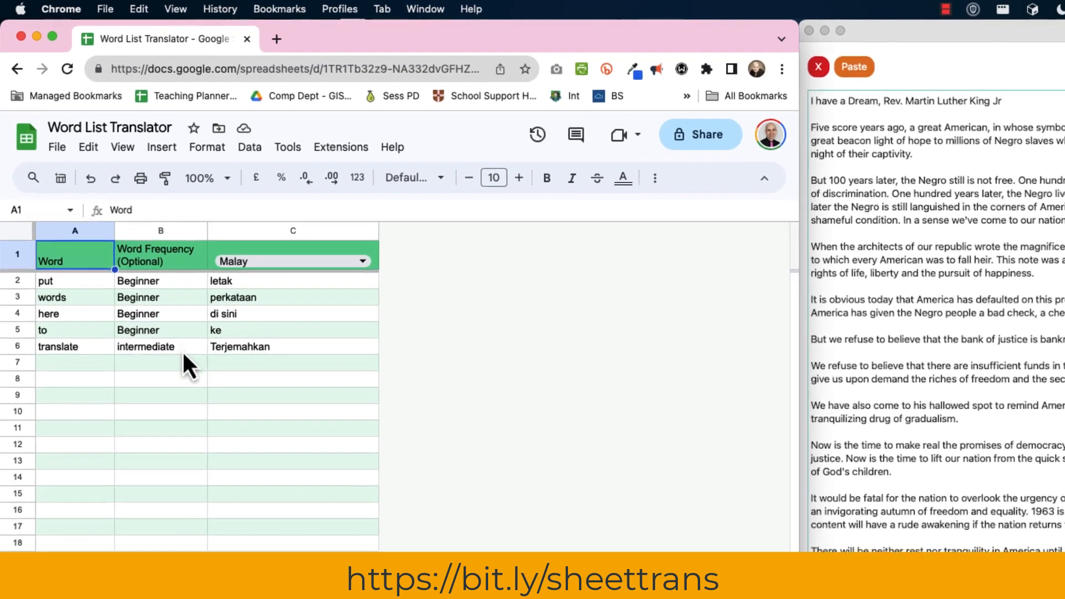
left_click(367, 267)
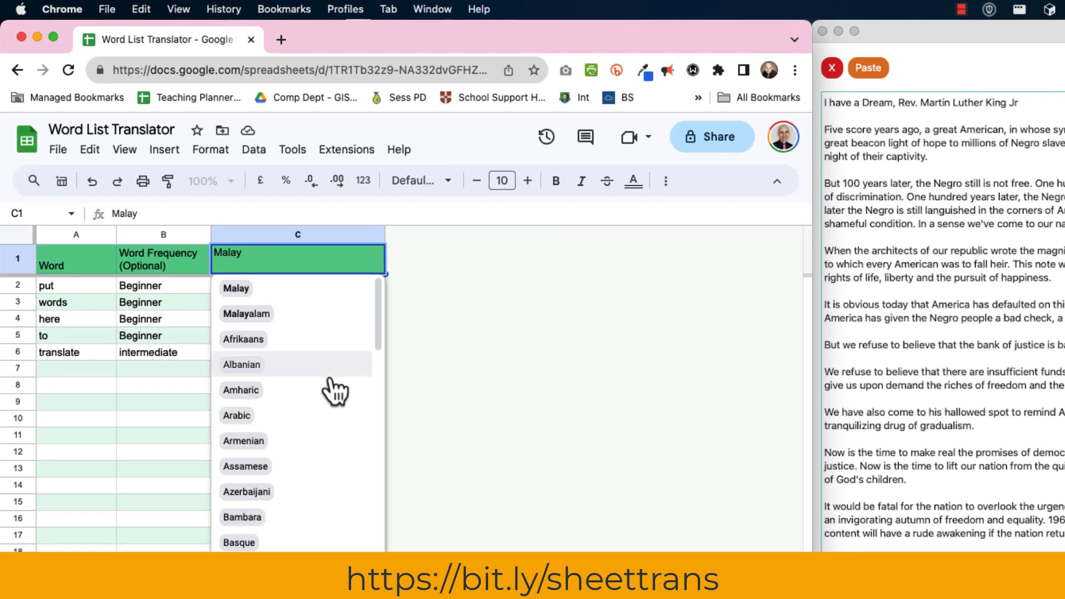
scroll(333, 389, "down", 3)
scroll(335, 393, "down", 10)
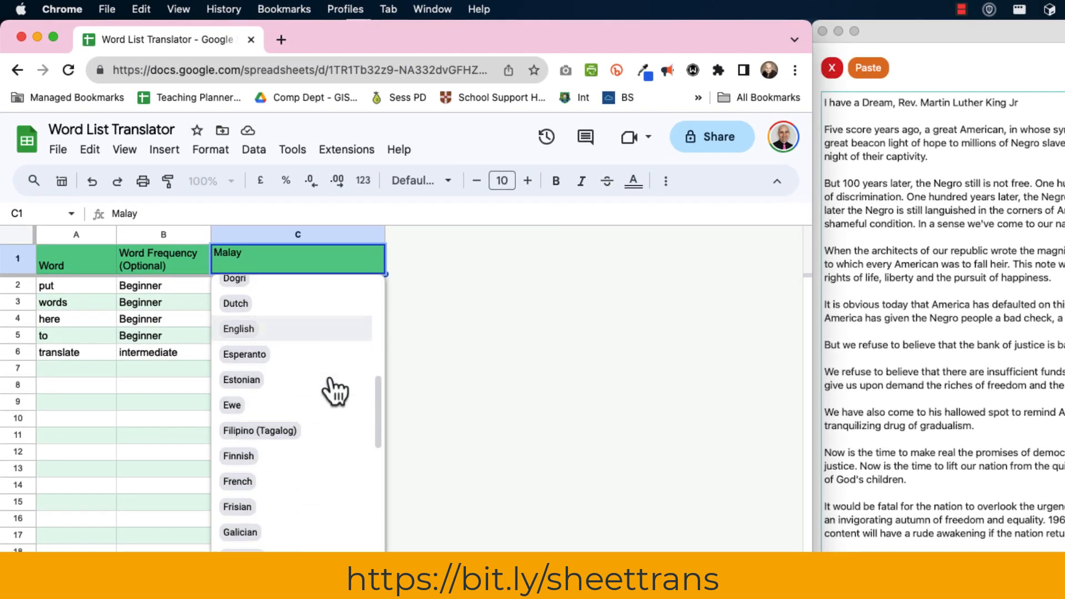
scroll(335, 393, "down", 5)
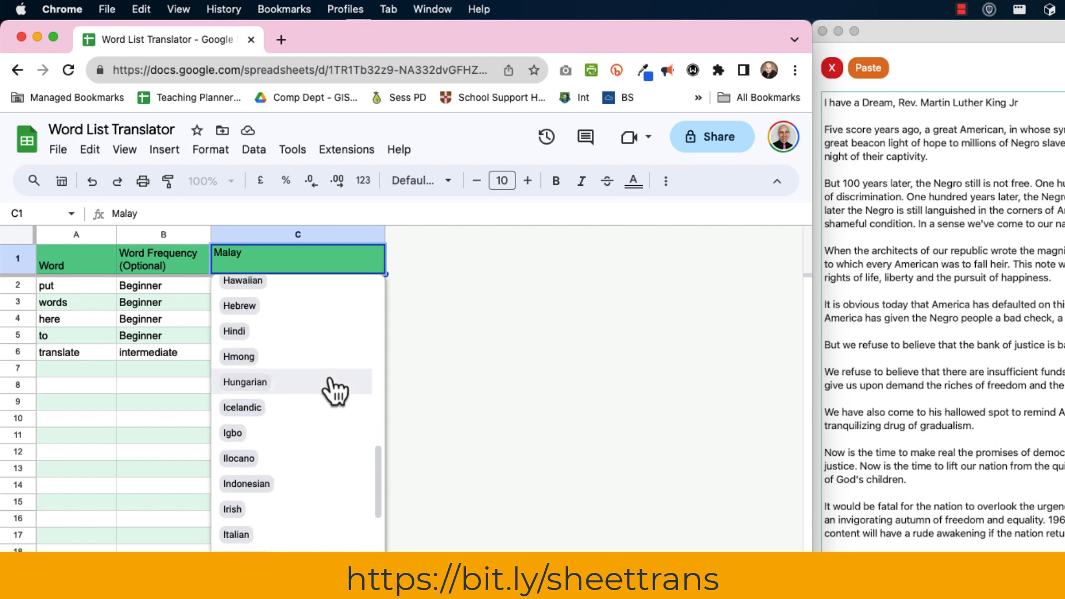
scroll(335, 392, "down", 3)
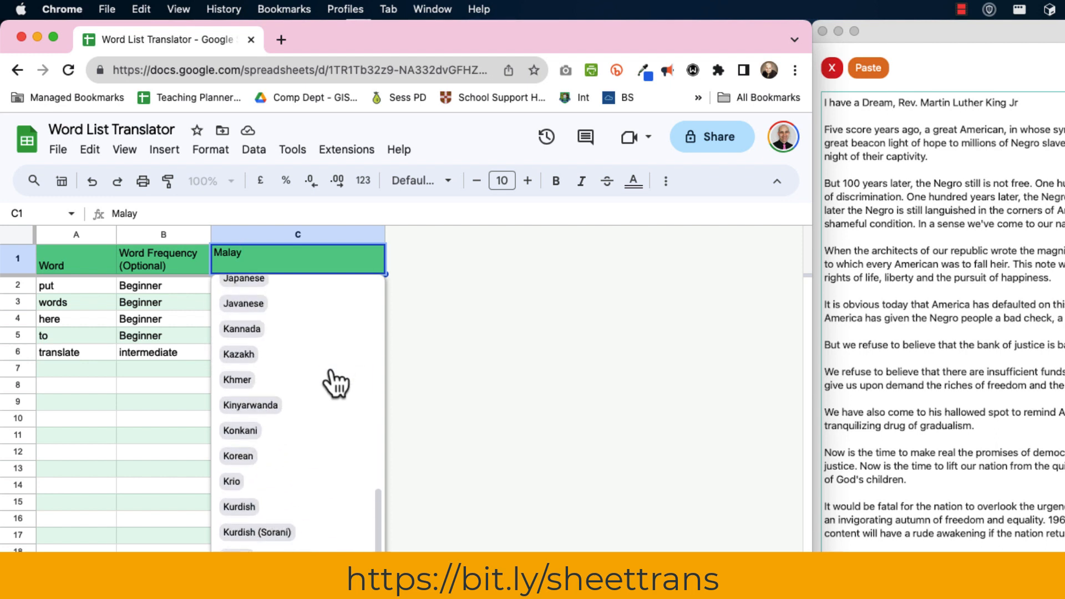
left_click(237, 450)
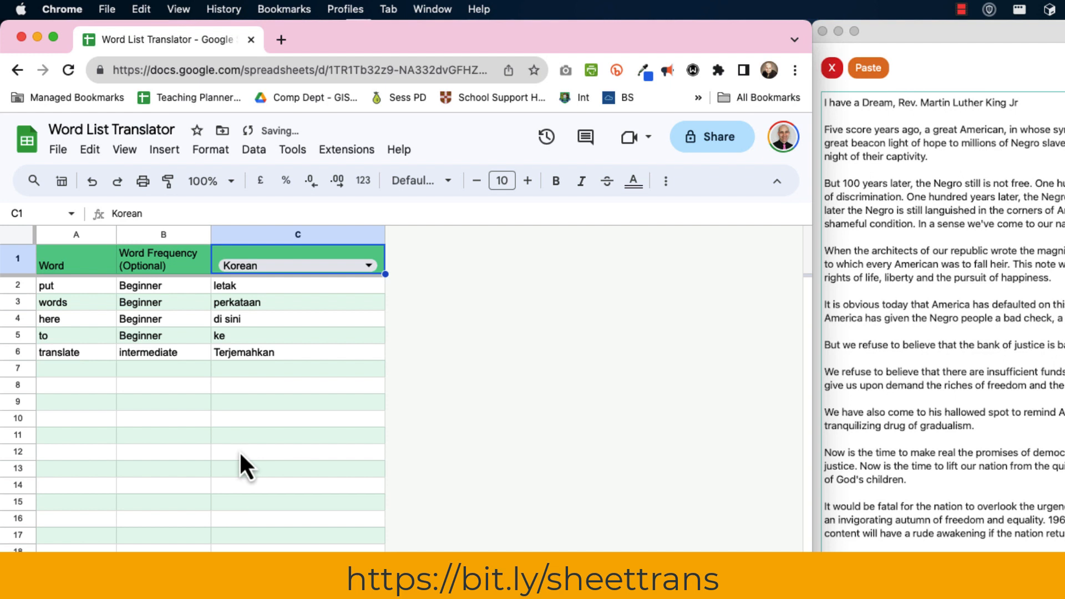
Step: Switch to English Teaching Language Assistant and get the word list beginning with "alleghenies" for the translator sheet
left_click(117, 360)
left_click(98, 372)
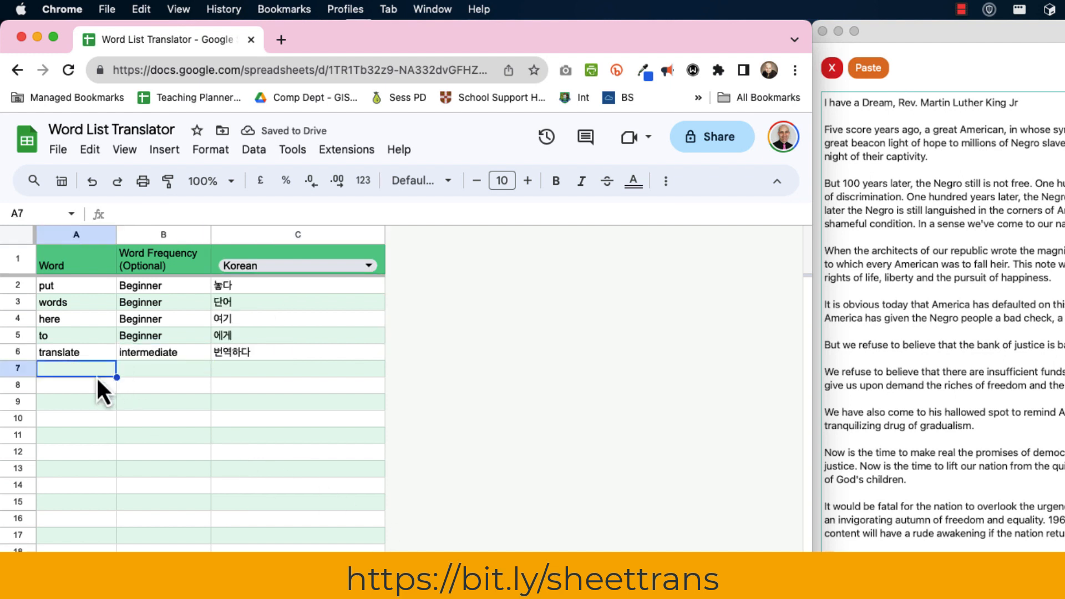
left_click(1048, 400)
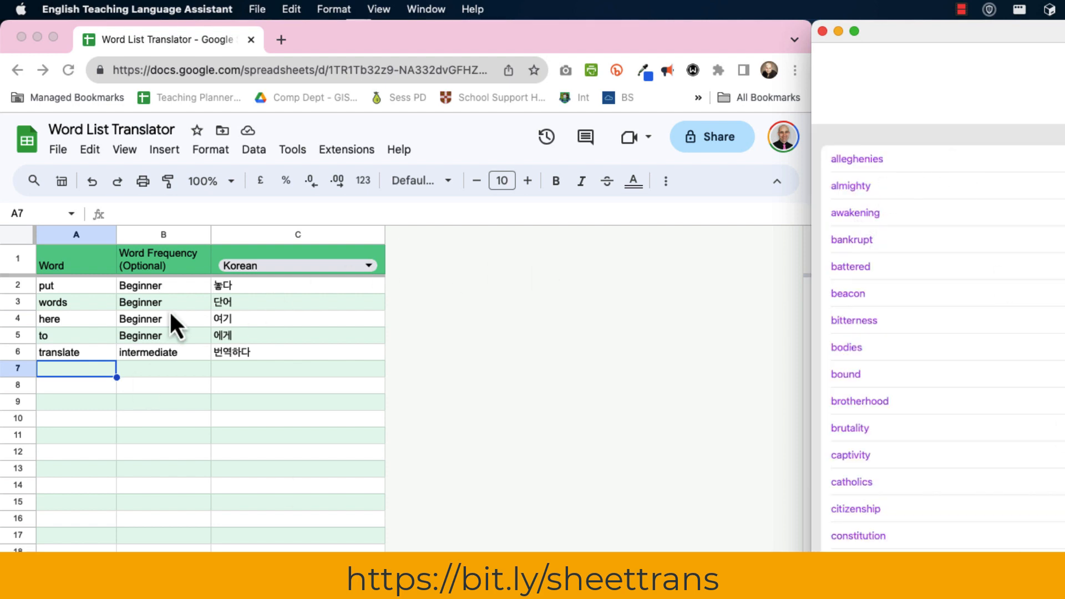
Step: Clear the sample word frequency entries in cells B2:B6 of the Word List Translator
left_click(114, 319)
left_click(149, 287)
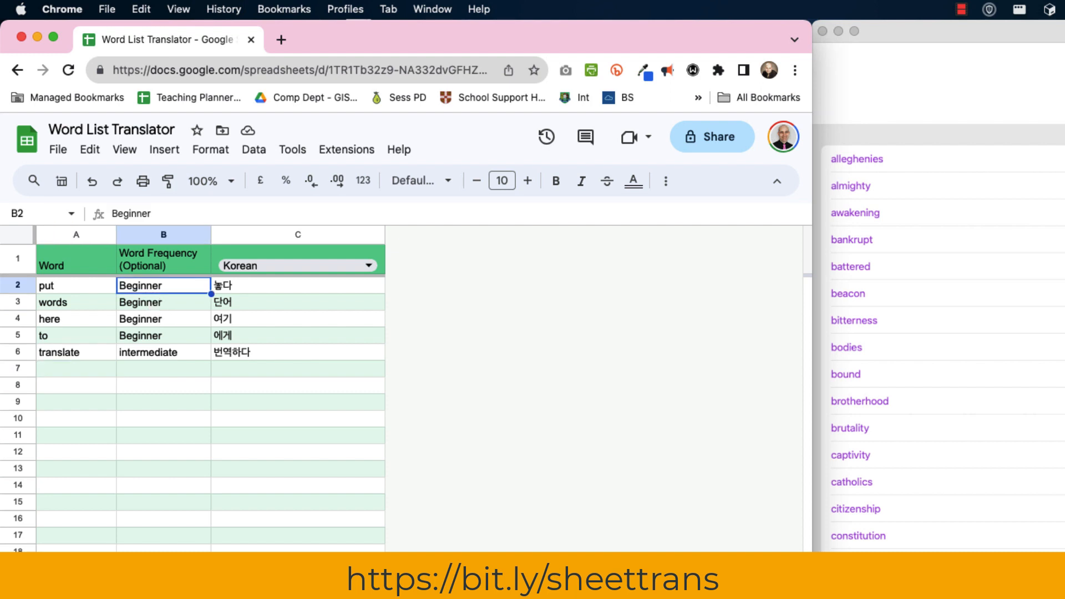
key("shift+Down")
key("shift+Down")
key("shift+Down")
key("shift+Down")
key("Delete")
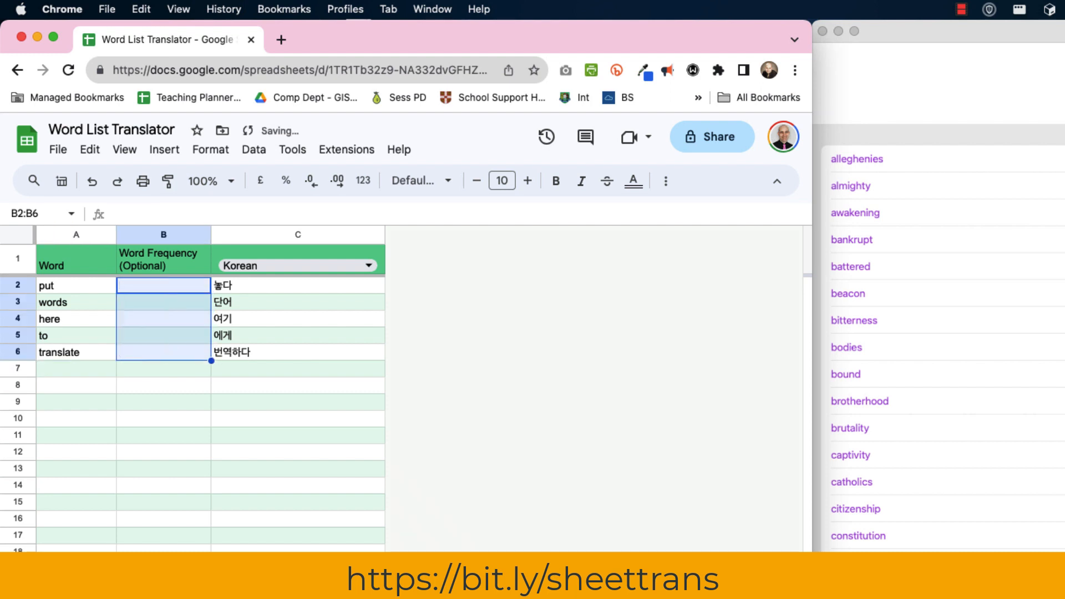
Step: Clear the sample words in A2:A6 and leave only cell A2 selected
key("Left")
key("shift+Down")
key("shift+Down")
key("shift+Down")
key("shift+Down")
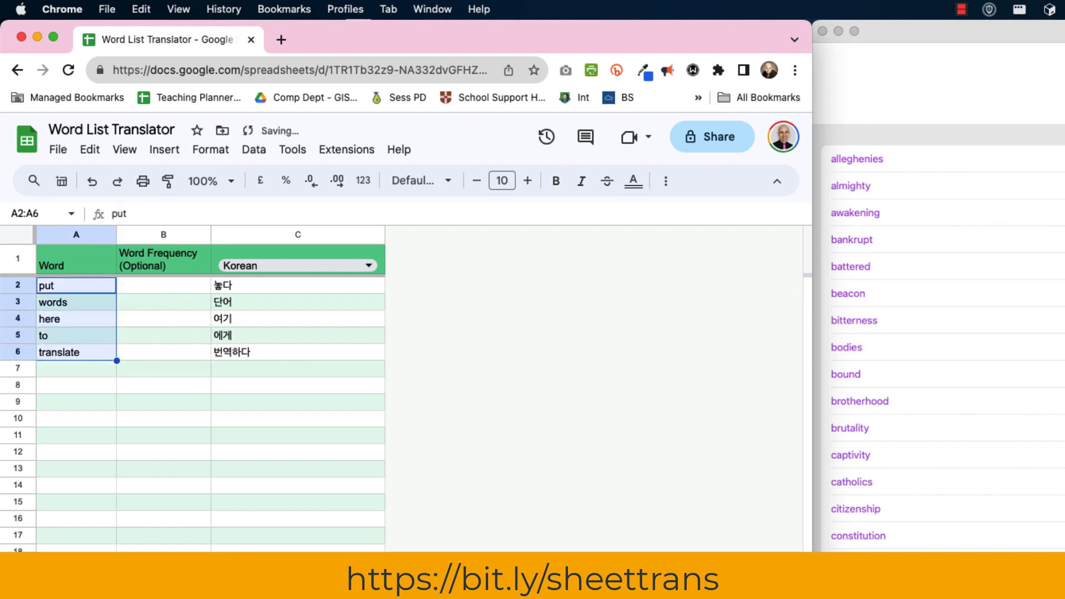
key("Delete")
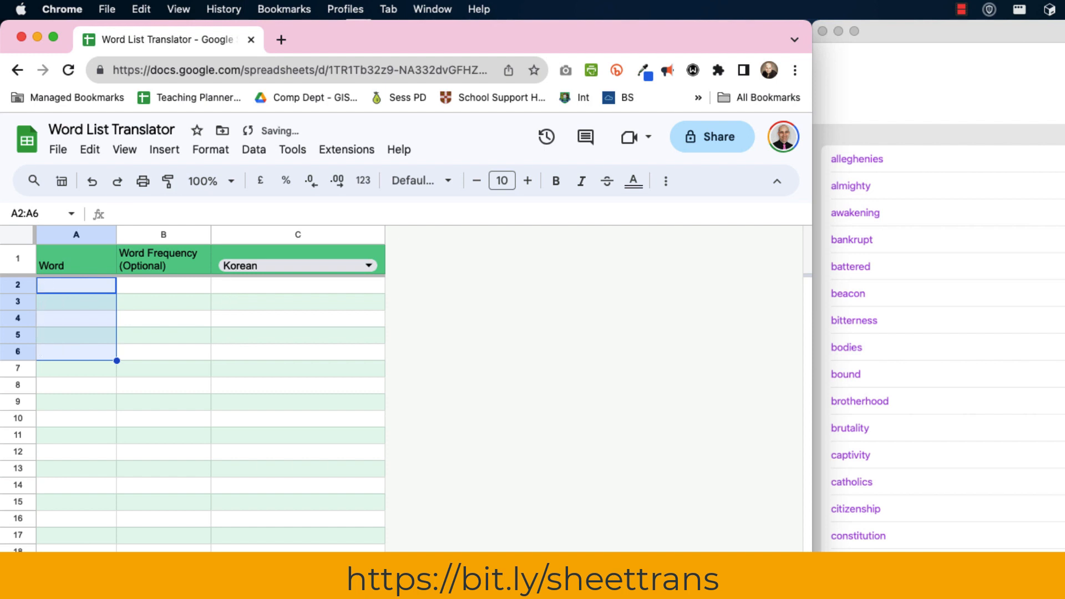
key("shift+Up")
key("shift+Up")
key("shift+Up")
key("shift+Up")
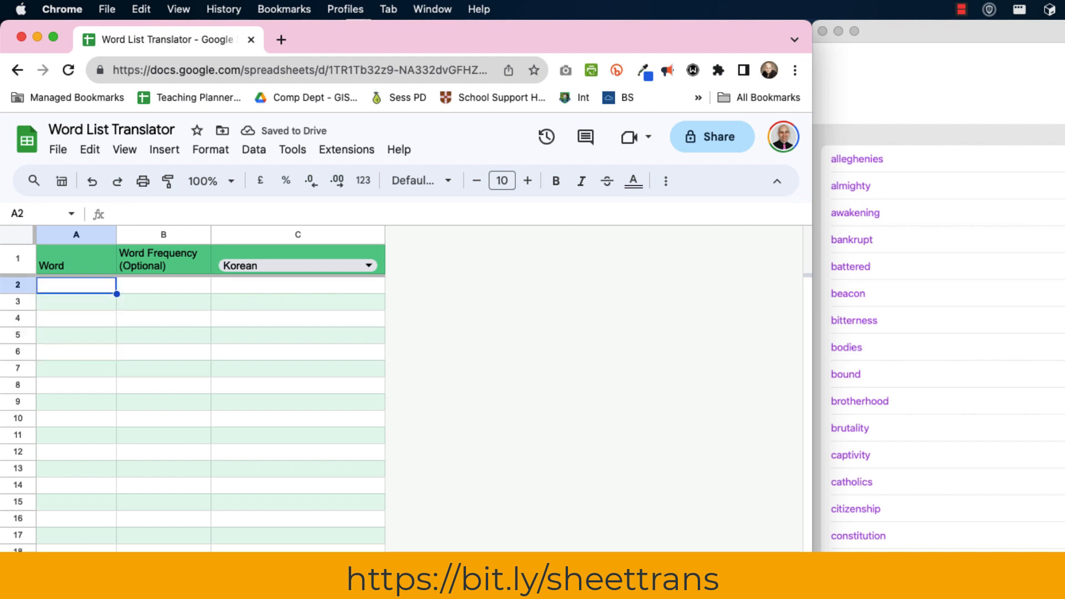
Step: Paste the copied word list into the Word column starting at cell A2
left_click(91, 151)
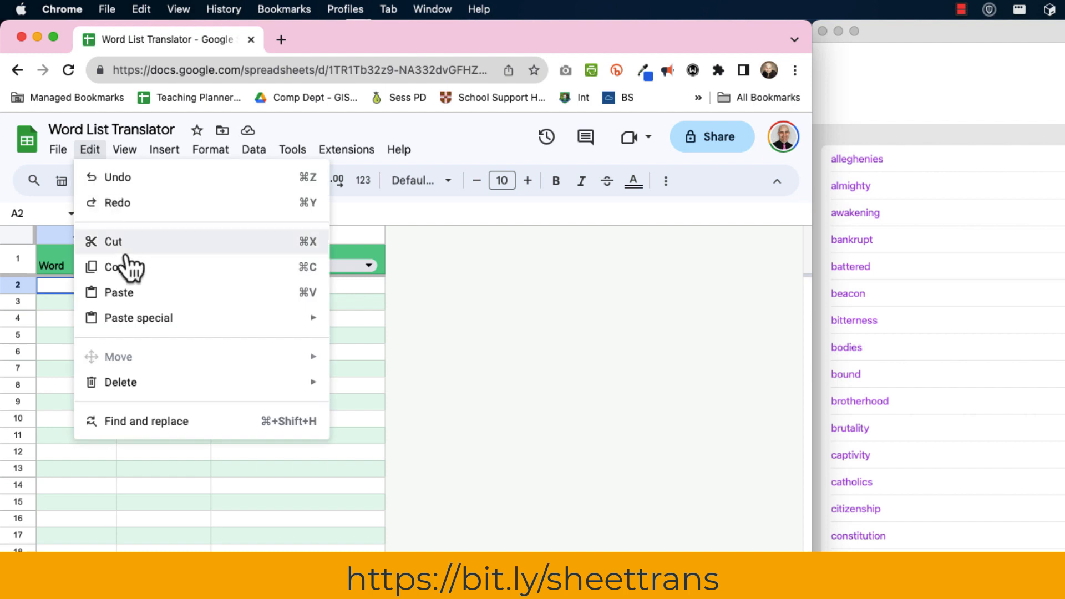
left_click(129, 292)
left_click(143, 399)
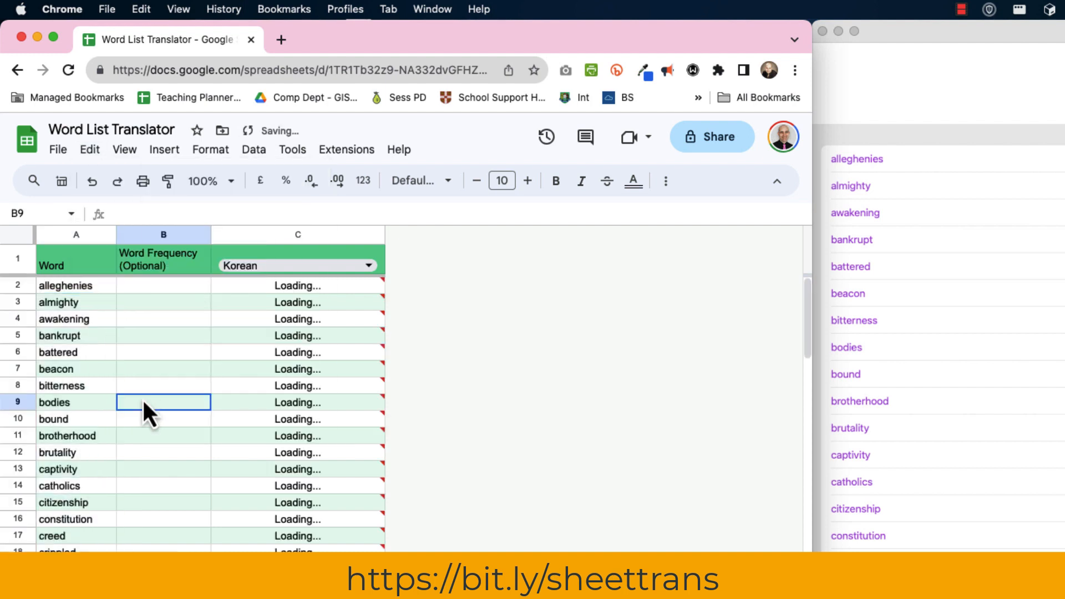
Step: Copy the translation formula from C20 and paste it into C21:C160 for the remaining words
scroll(111, 472, "down", 2)
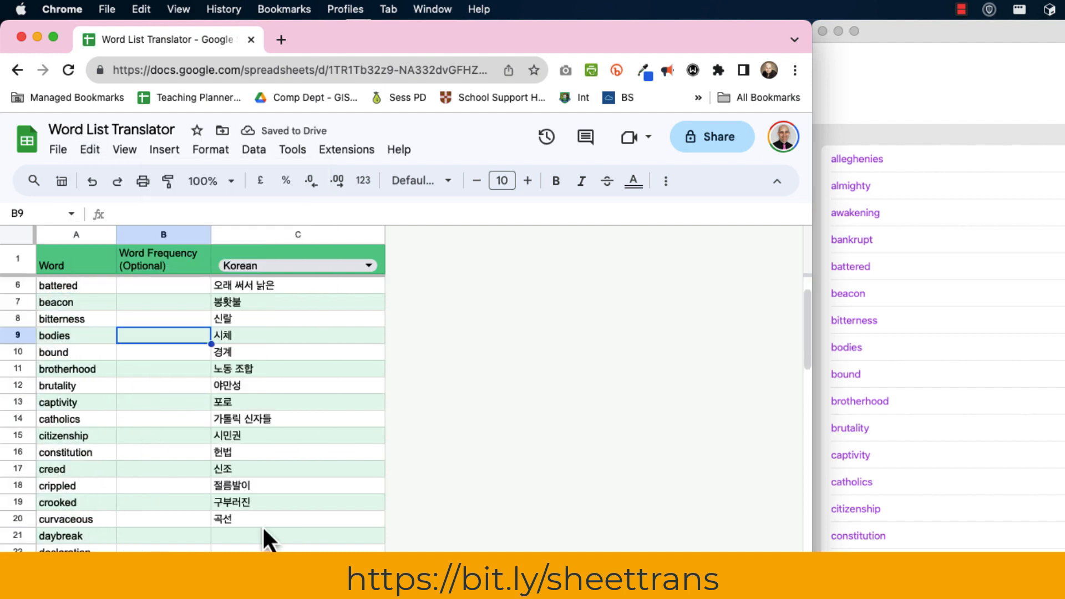
left_click(262, 522)
left_click(91, 151)
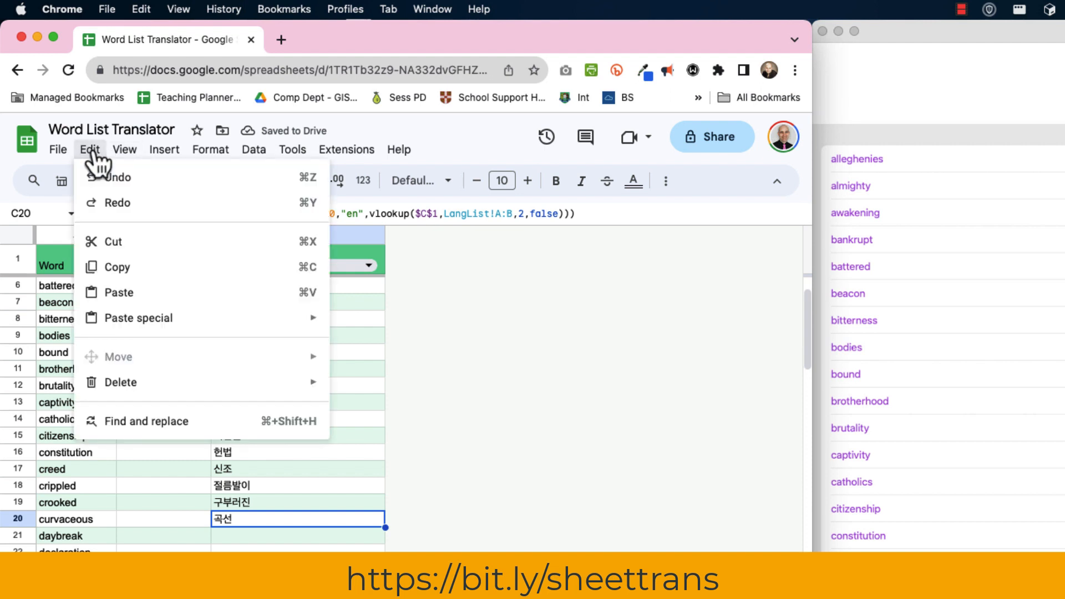
left_click(124, 268)
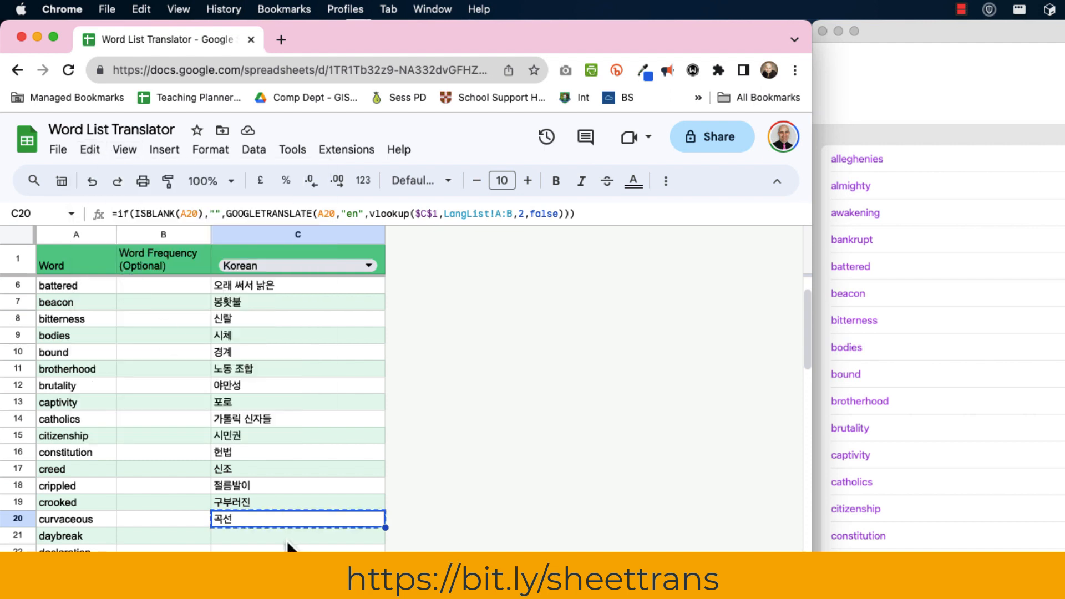
left_click(286, 539)
scroll(294, 537, "down", 20)
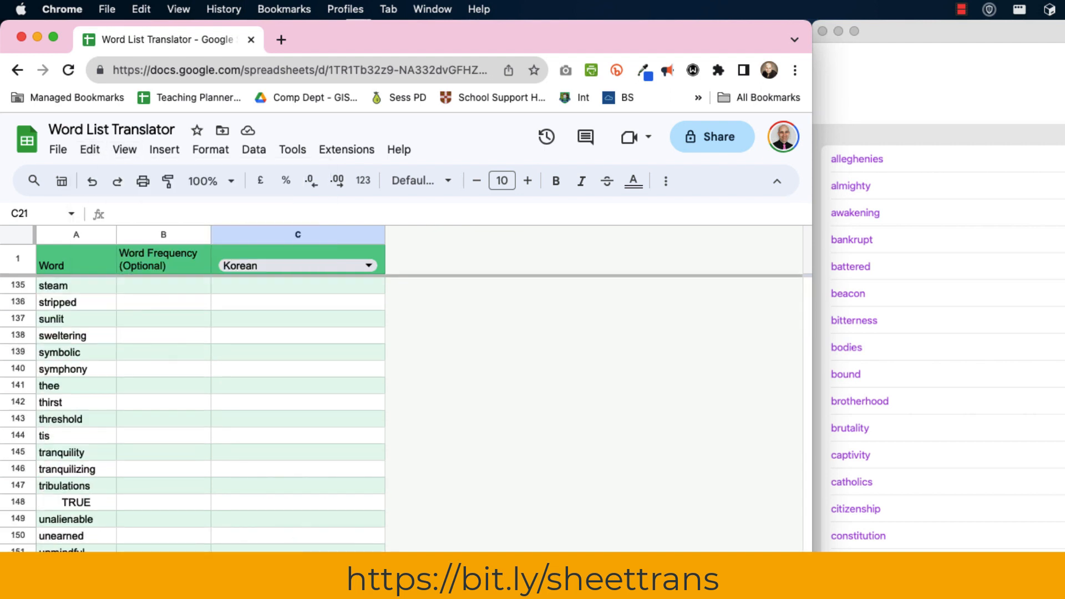
key("super+shift+Down")
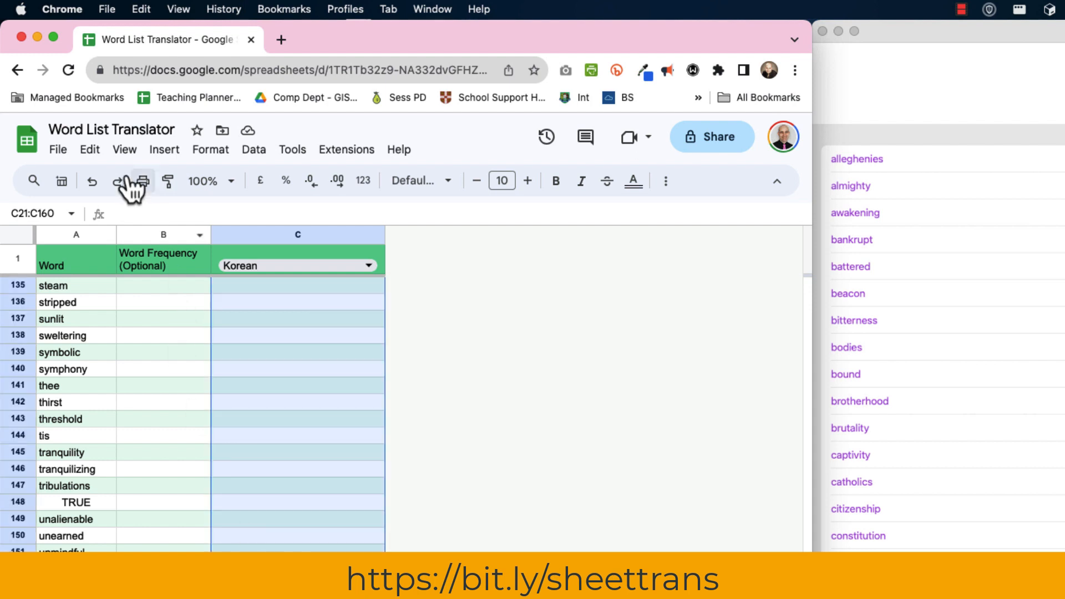
left_click(91, 151)
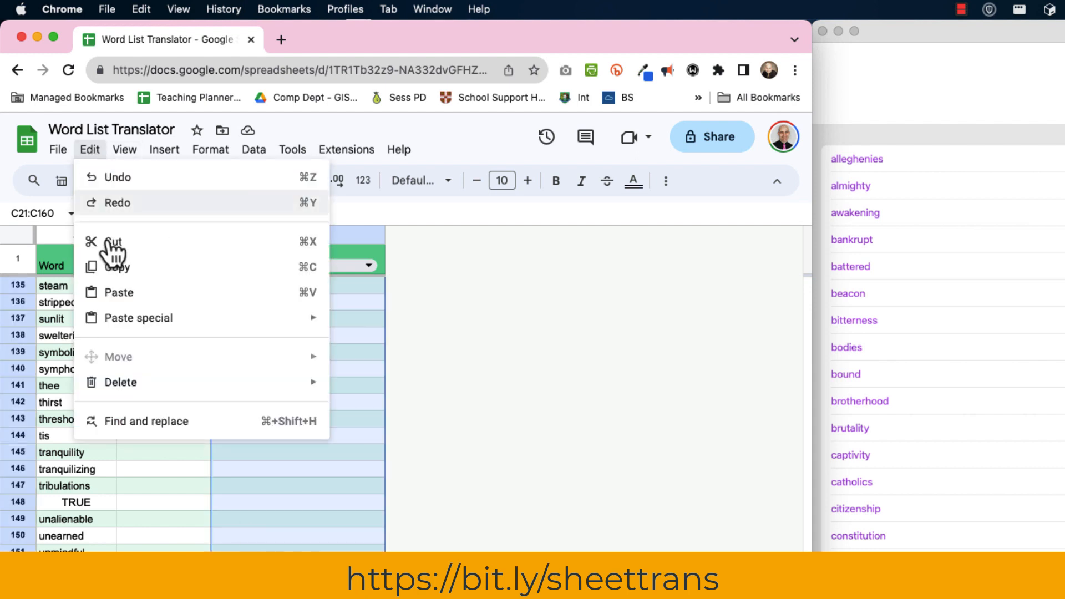
left_click(123, 293)
scroll(116, 439, "up", 20)
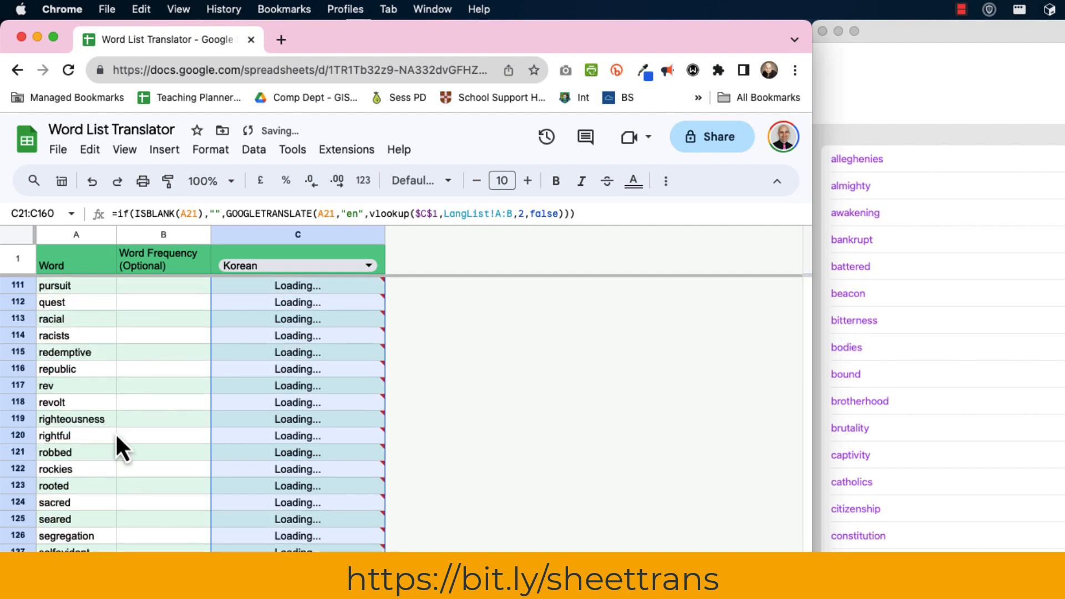
scroll(117, 437, "up", 8)
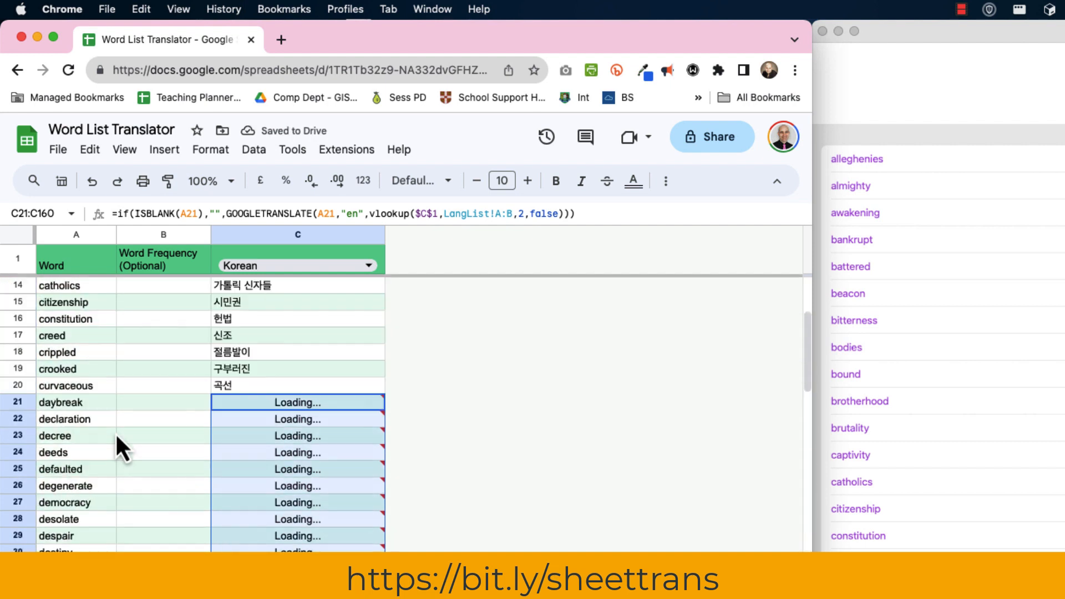
left_click(73, 409)
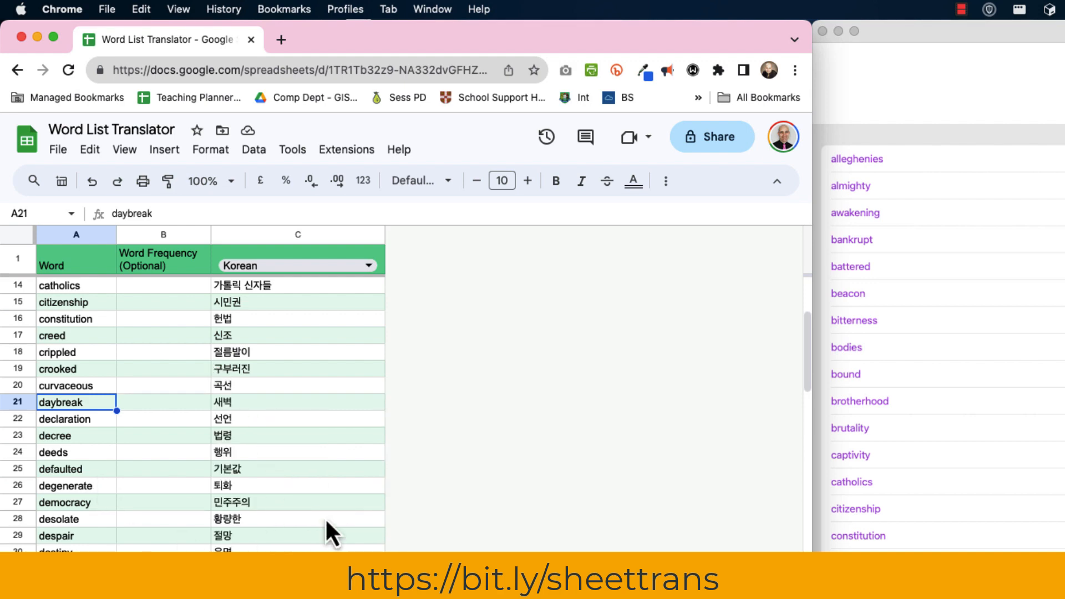
Step: Review the Korean translations through the whole list and inspect the translation formulas in C2 and C3
scroll(327, 517, "down", 20)
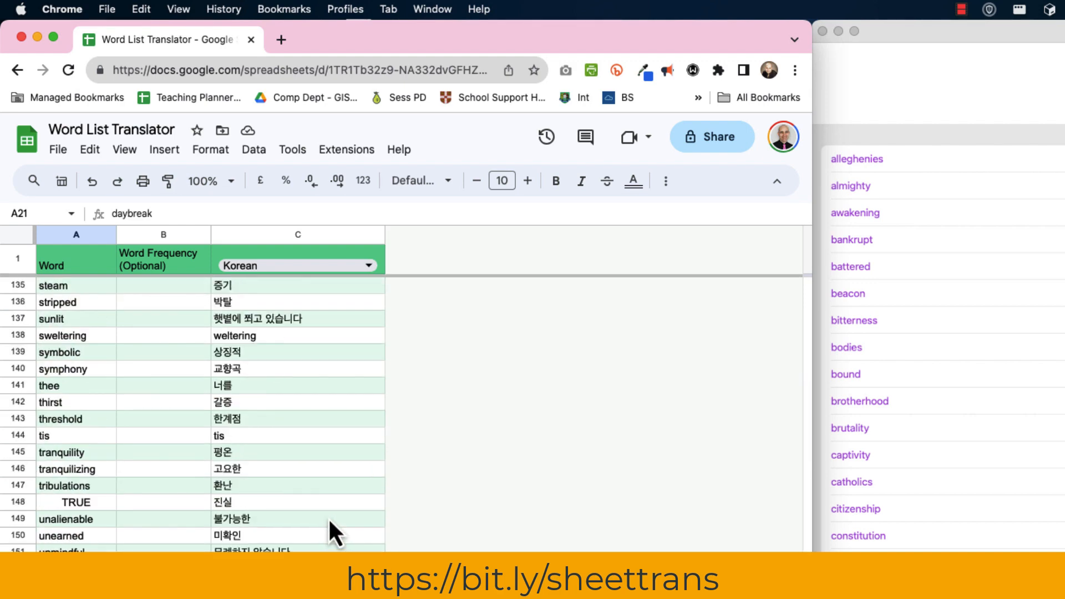
scroll(328, 517, "up", 20)
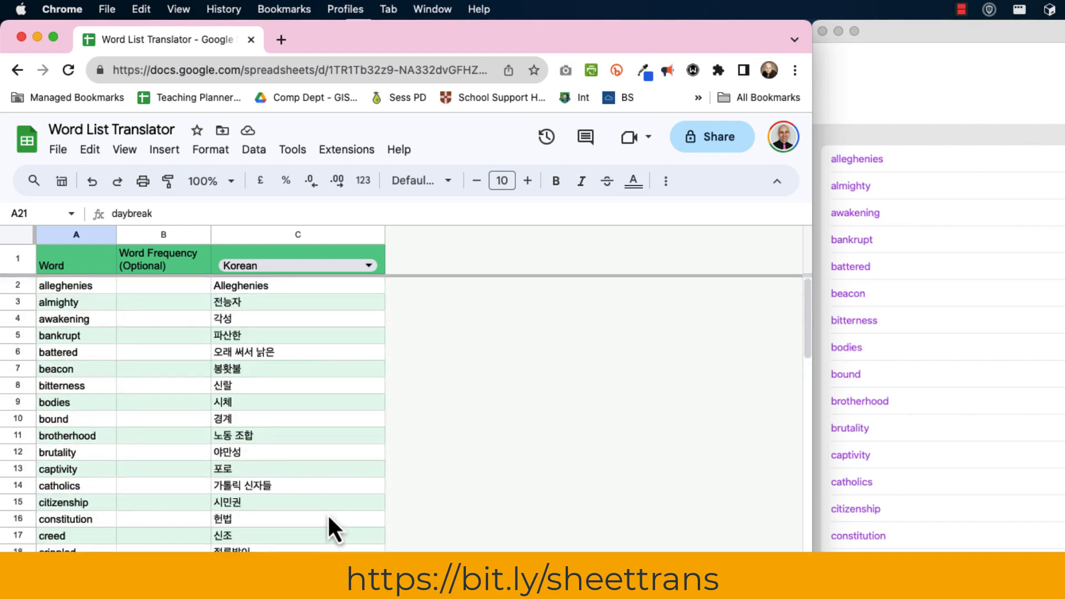
left_click(86, 287)
left_click(274, 284)
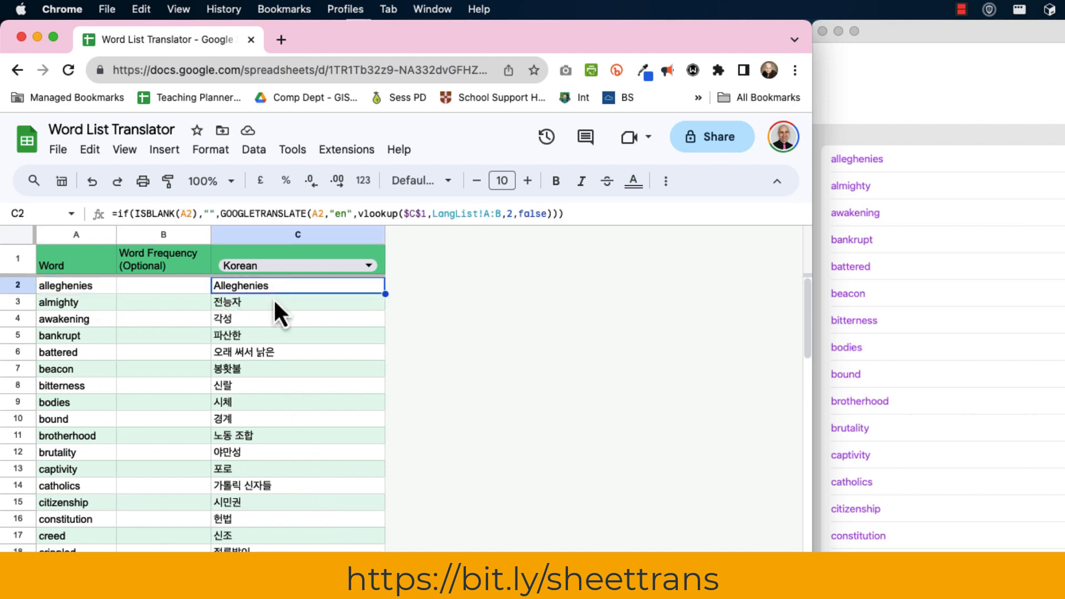
left_click(273, 301)
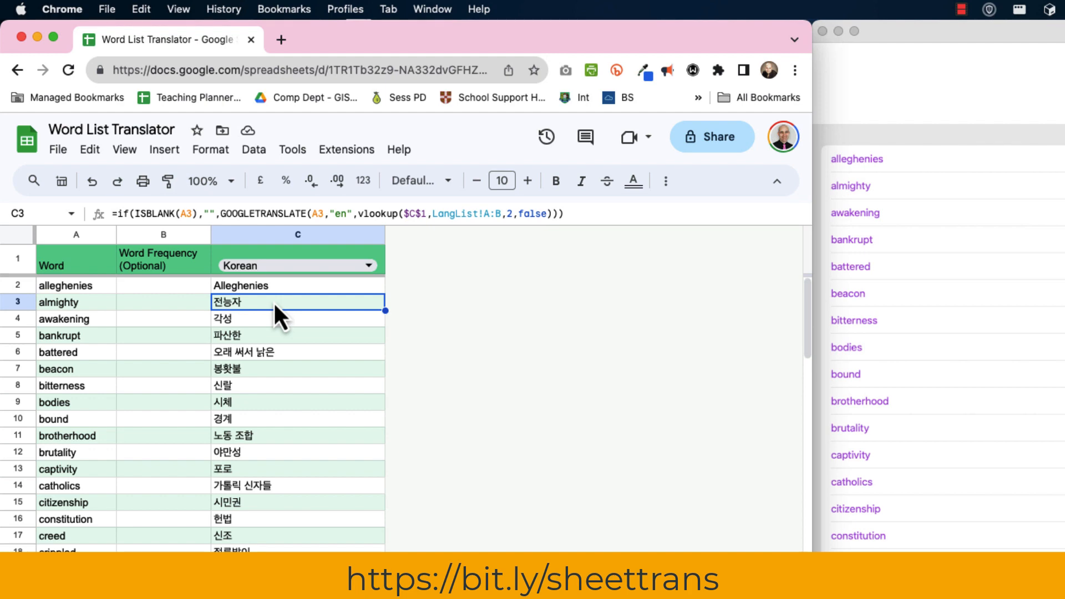
key("Up")
scroll(279, 318, "down", 20)
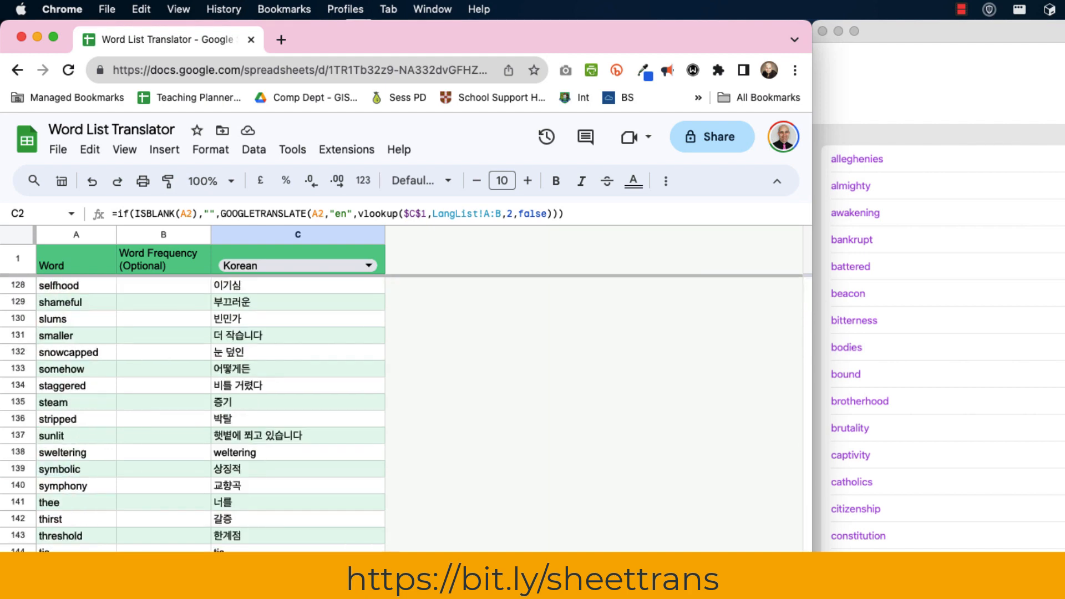
scroll(176, 534, "up", 20)
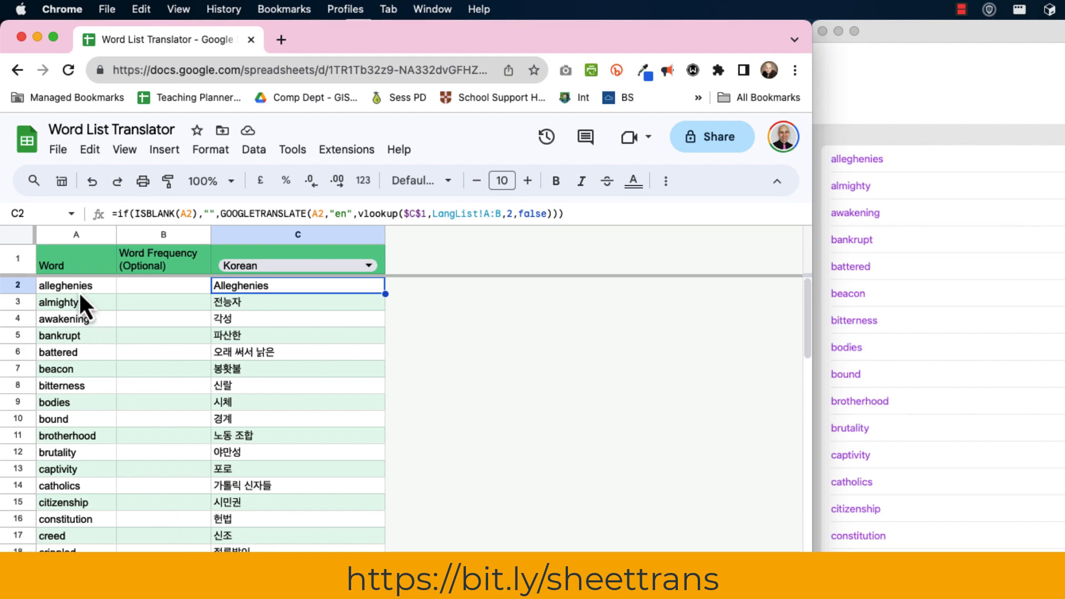
Step: Copy the full list of words and Korean translations in A2:C160
left_click(79, 291)
scroll(80, 290, "down", 20)
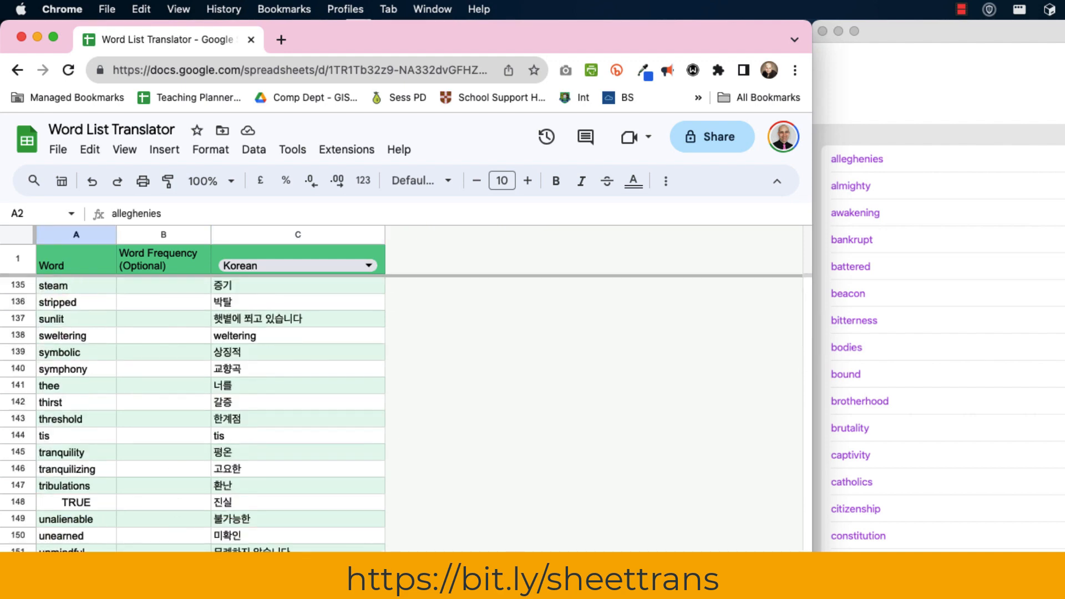
key("super+shift+Down")
key("super+shift+Right")
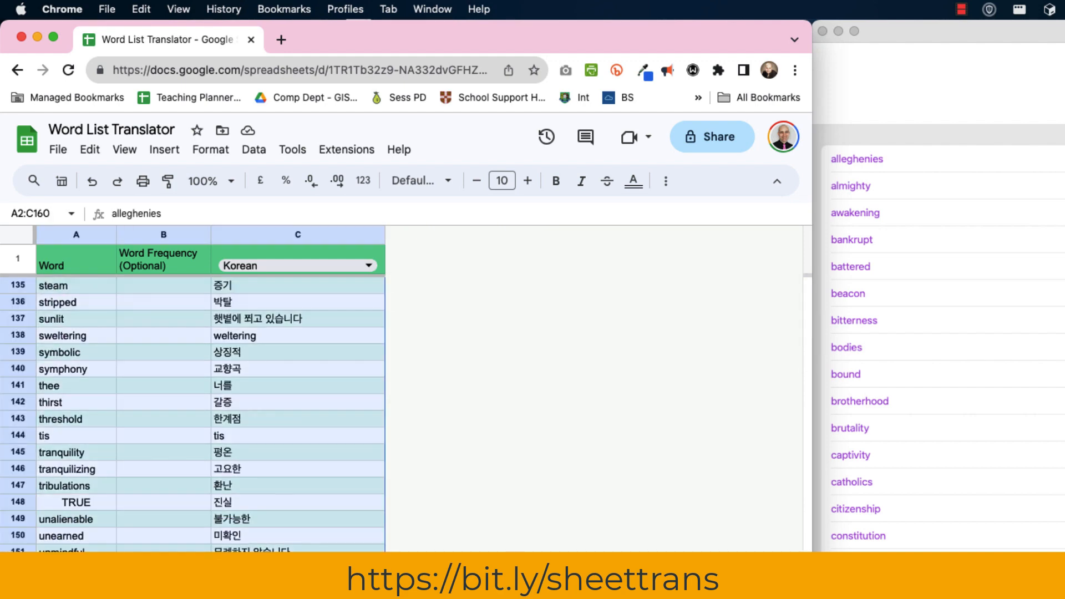
left_click(87, 154)
left_click(114, 268)
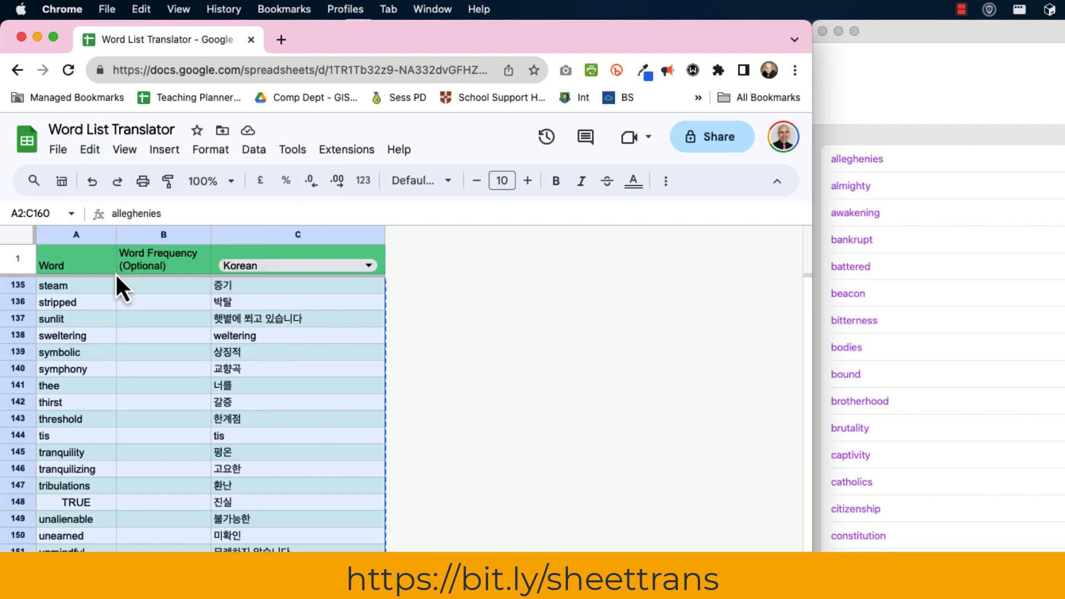
Step: Create a new blank spreadsheet and dismiss its Help me organise suggestions
left_click(58, 150)
mouse_move(75, 179)
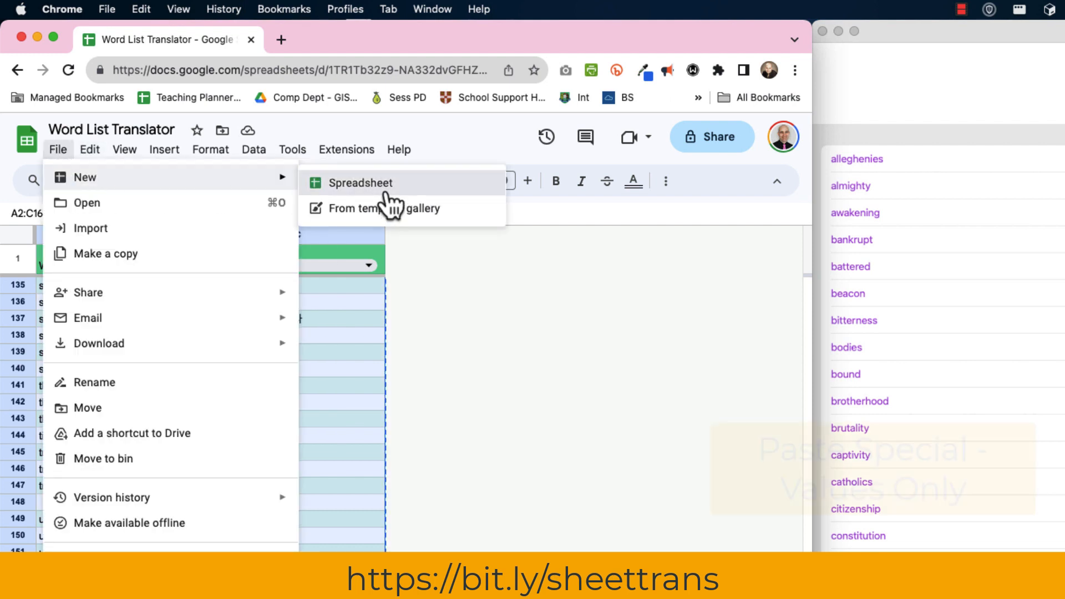
left_click(388, 203)
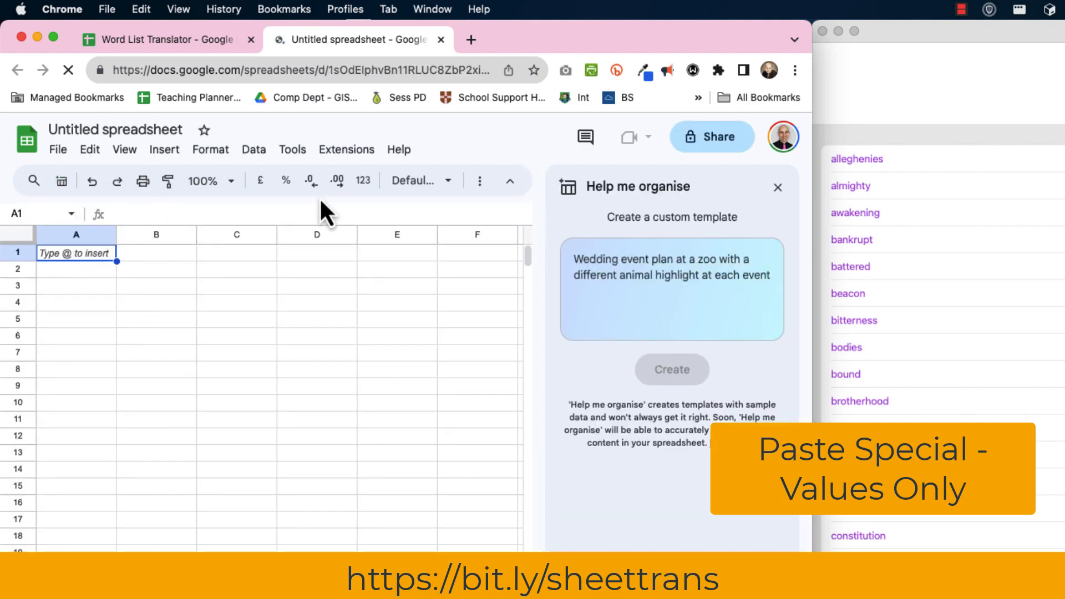
left_click(778, 189)
Step: Paste the copied list as values only from cell A1 and check that the translations in column C are plain text
left_click(84, 156)
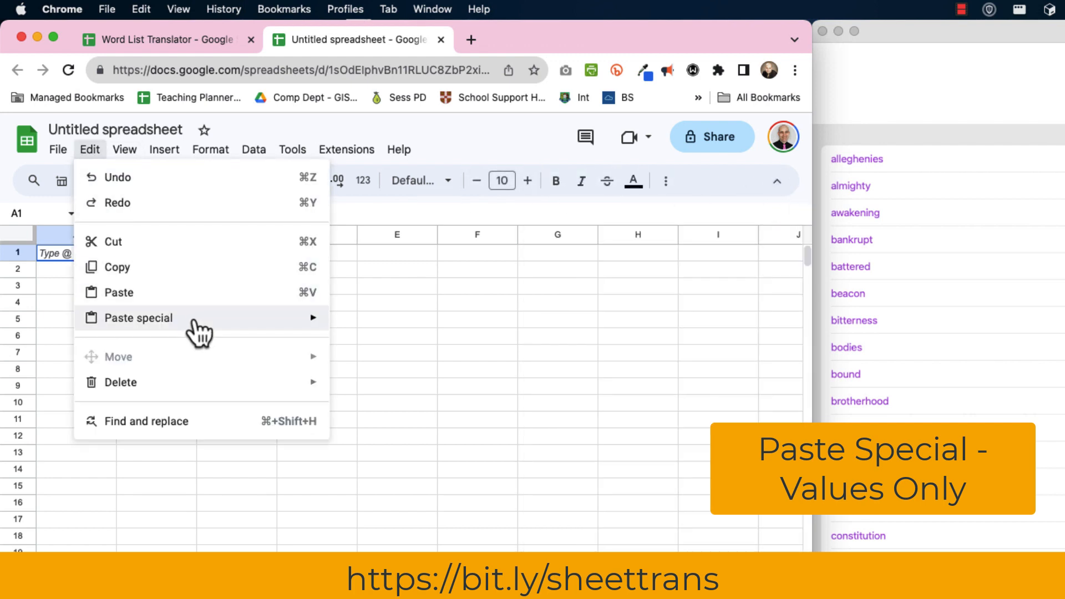
mouse_move(196, 325)
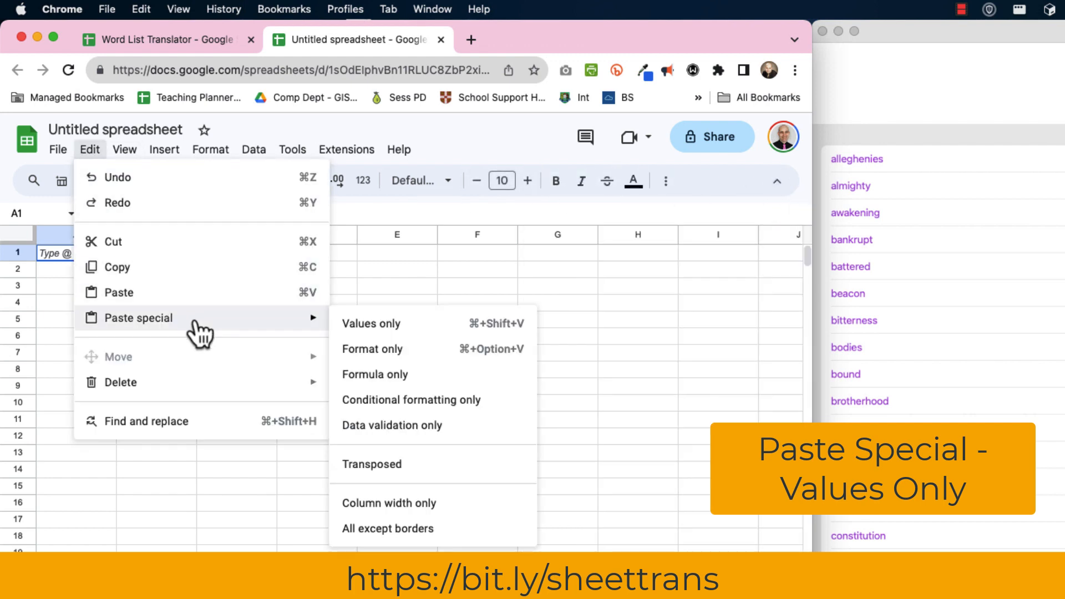
left_click(413, 329)
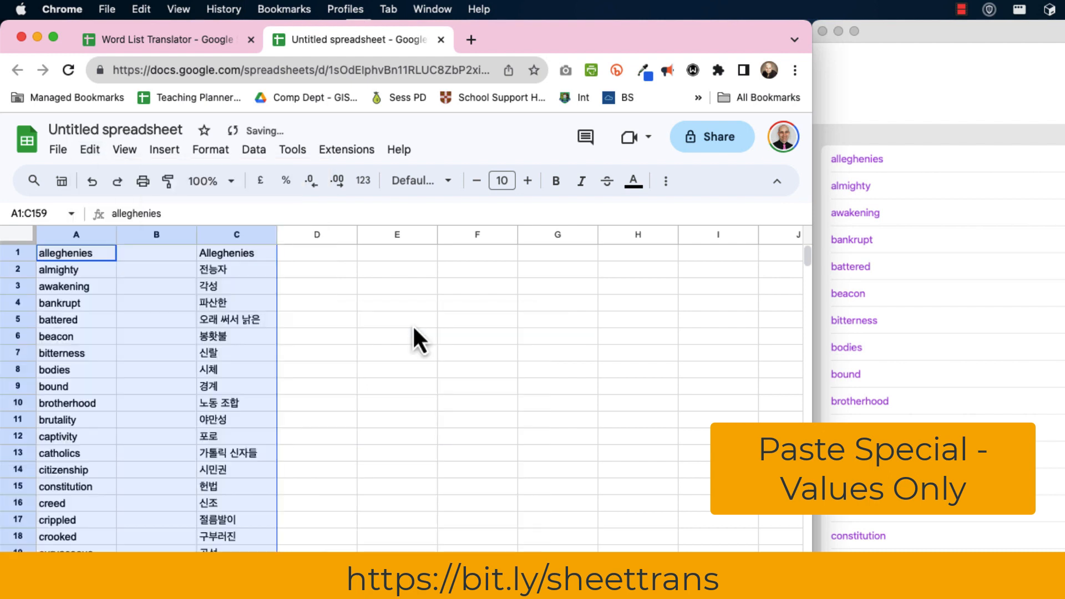
left_click(214, 340)
left_click(229, 408)
left_click(217, 548)
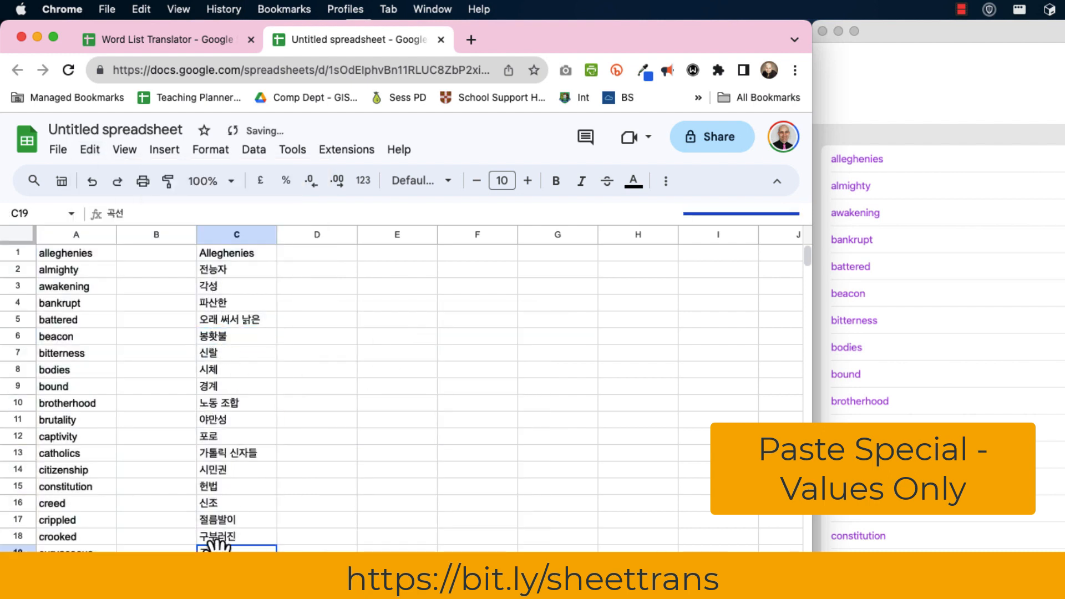
scroll(217, 541, "down", 10)
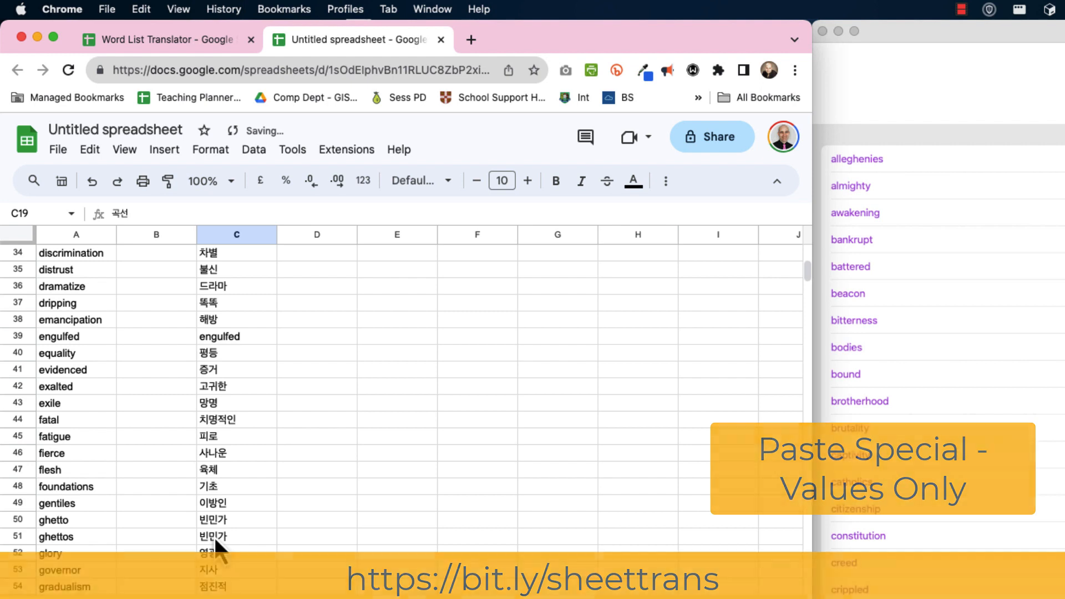